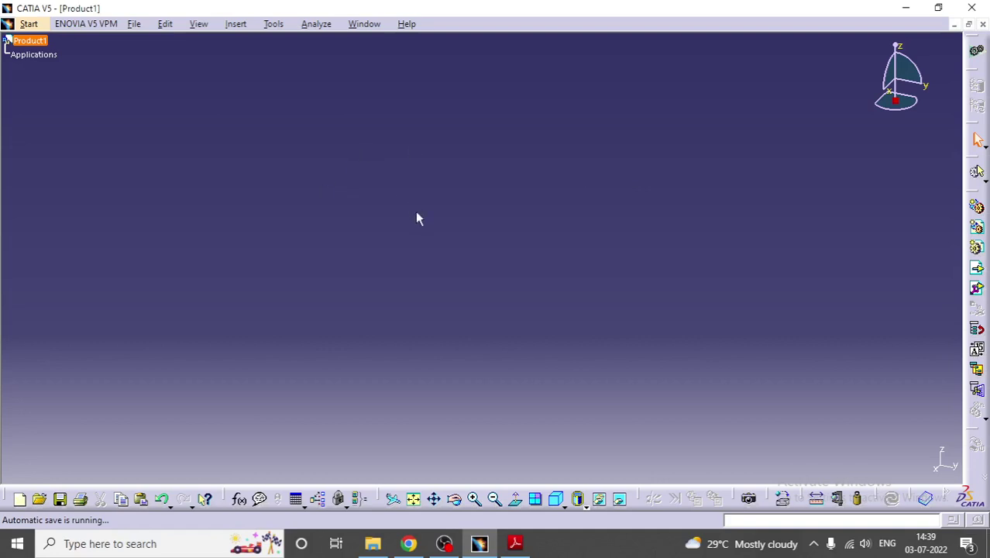
# - Close the empty Product1 and create a new Part Design part named Part1
pyautogui.click(982, 24)
pyautogui.click(14, 23)
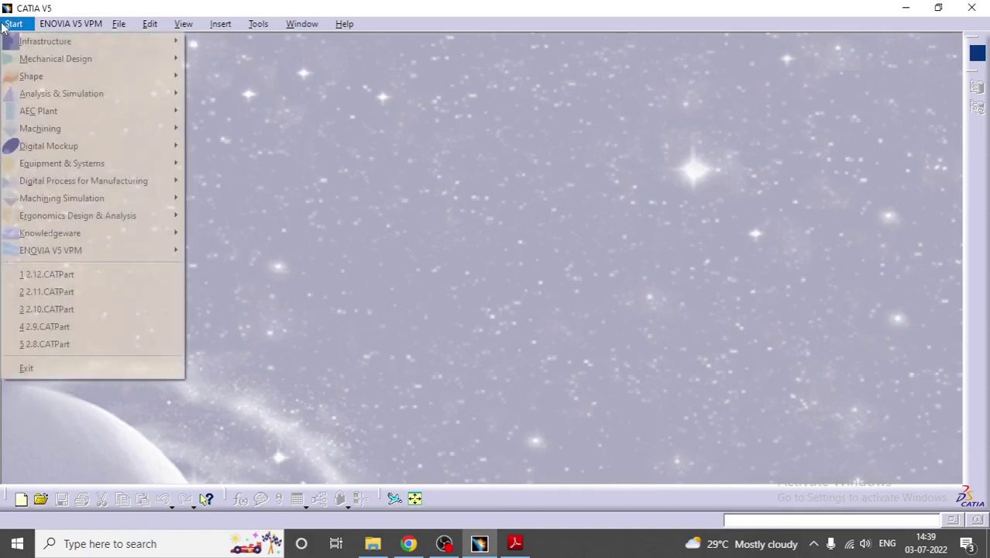
pyautogui.moveTo(56, 59)
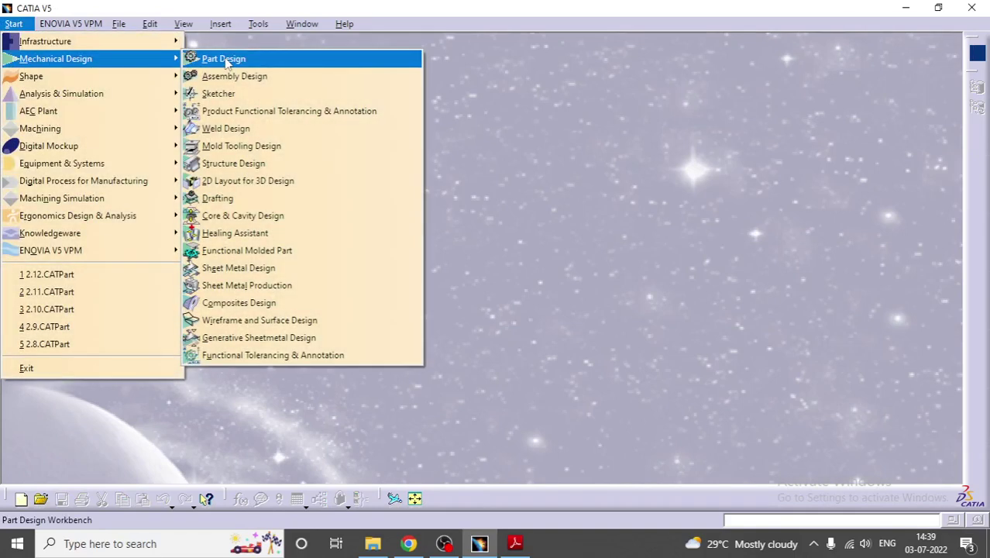
pyautogui.click(222, 59)
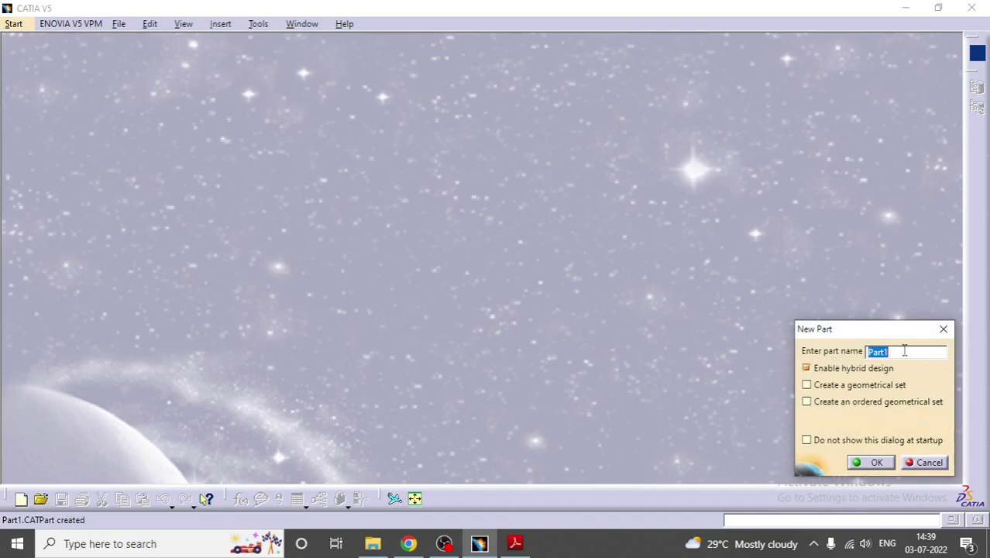
pyautogui.click(878, 463)
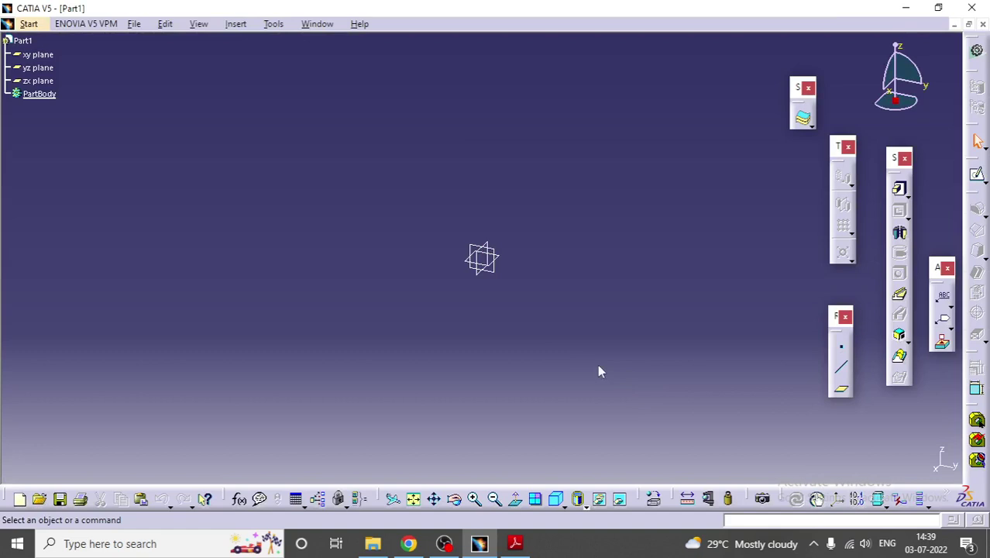
# - Open a sketch on the yz plane and draw a closed six-line L profile from the origin
pyautogui.click(488, 269)
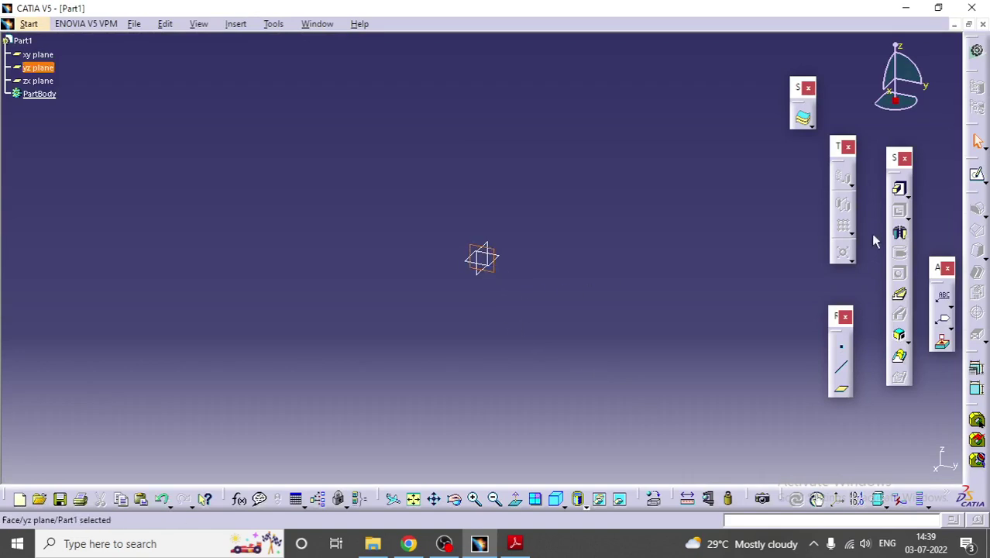
pyautogui.click(978, 175)
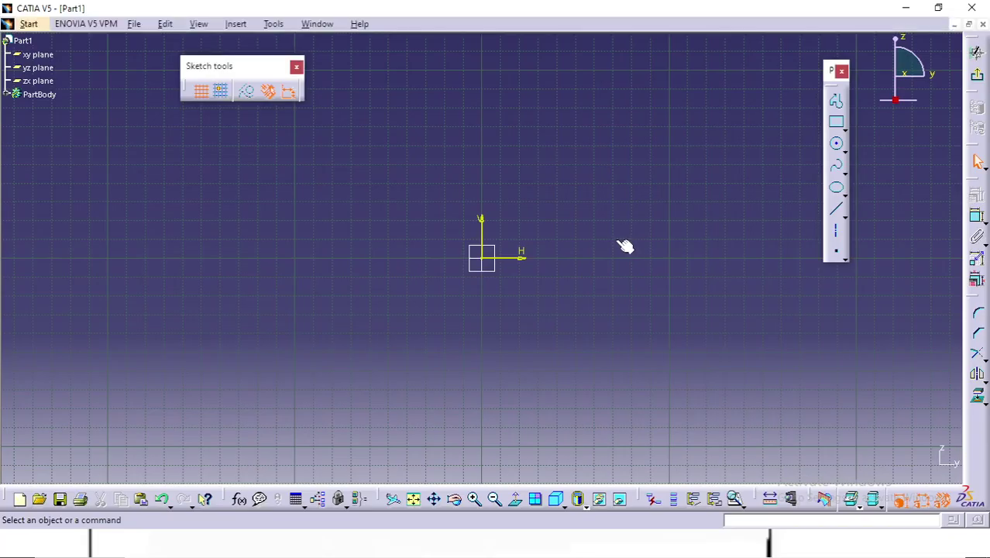
pyautogui.click(837, 101)
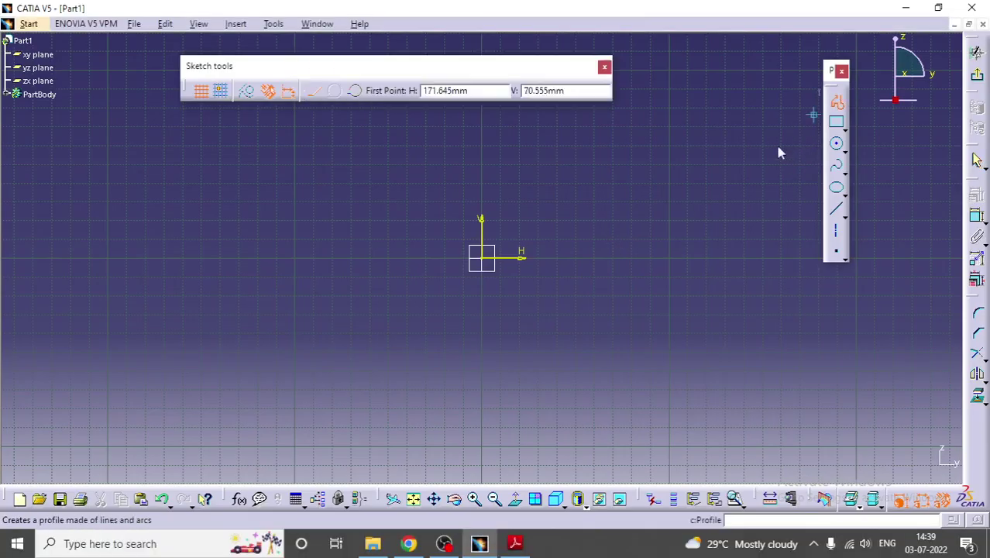
pyautogui.click(485, 259)
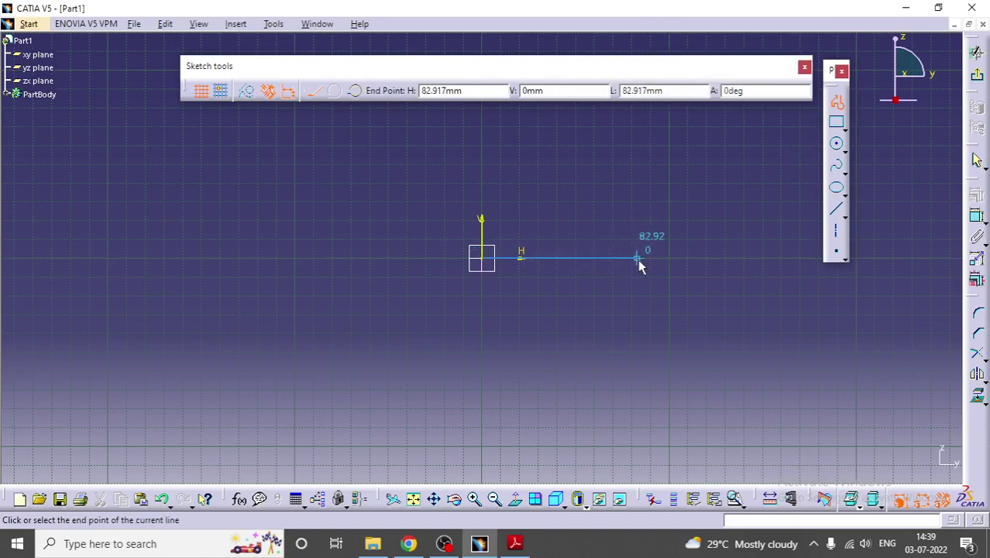
pyautogui.click(637, 258)
pyautogui.click(638, 212)
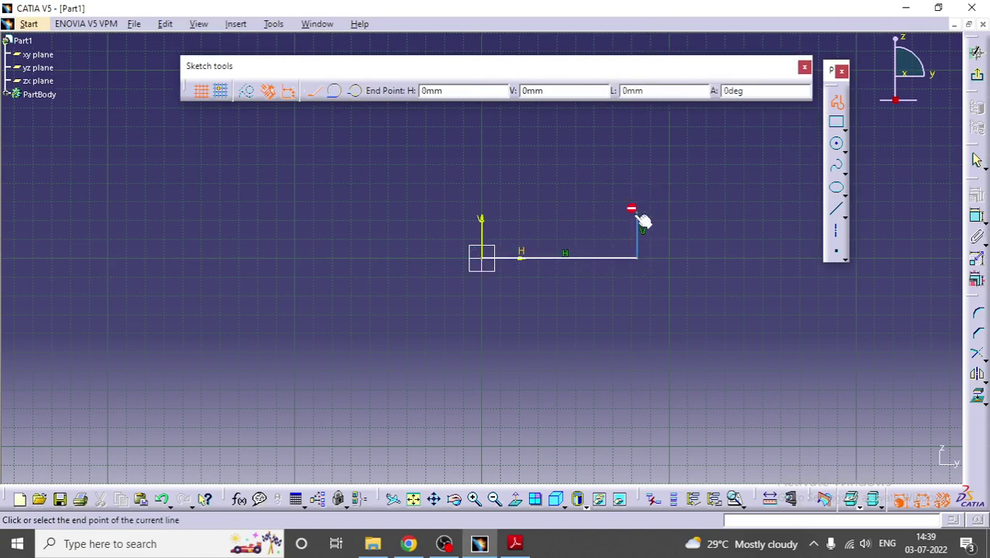
pyautogui.click(536, 213)
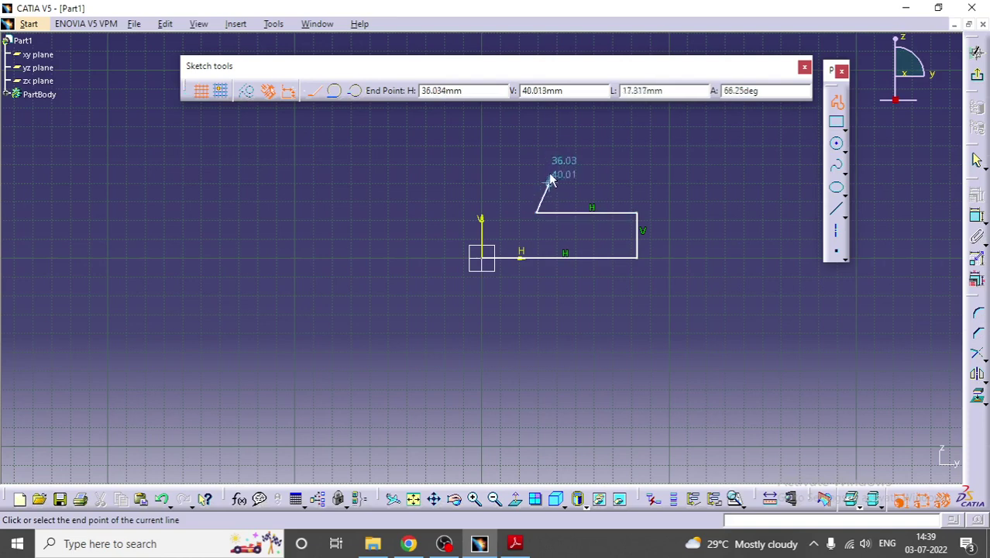
pyautogui.click(537, 130)
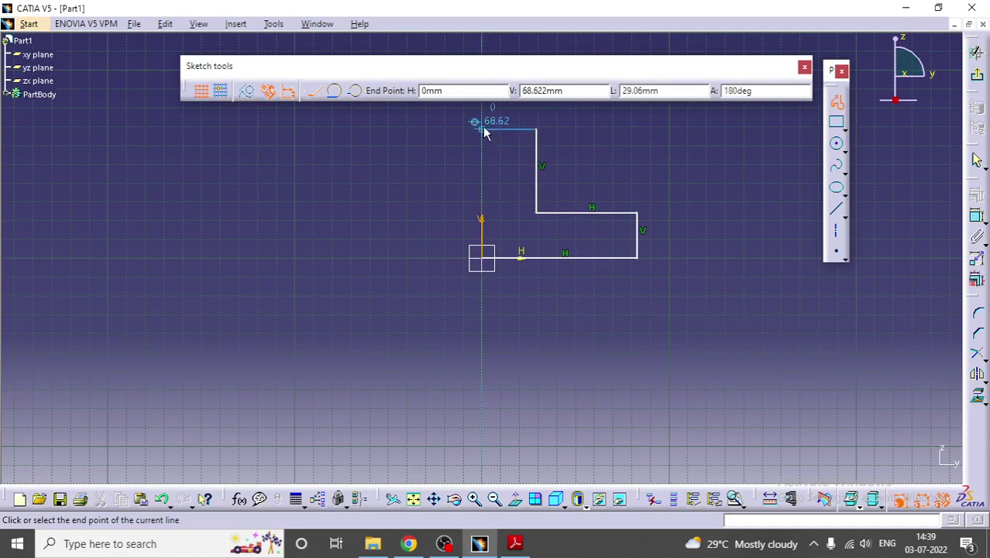
pyautogui.click(482, 130)
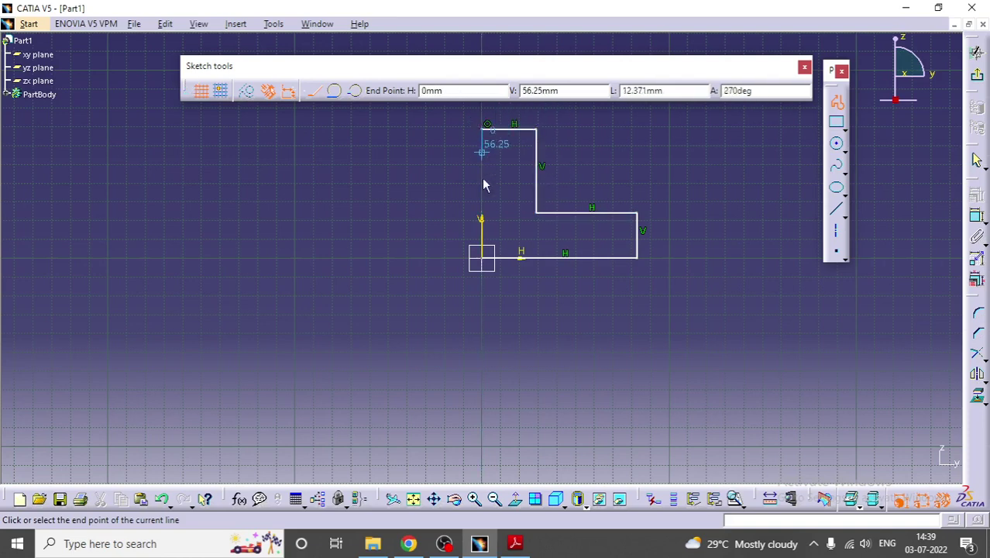
pyautogui.click(482, 257)
# - Dimension the profile's bottom (82.917), right (24.163), top (29.06) and left (68.622) edges
pyautogui.click(930, 335)
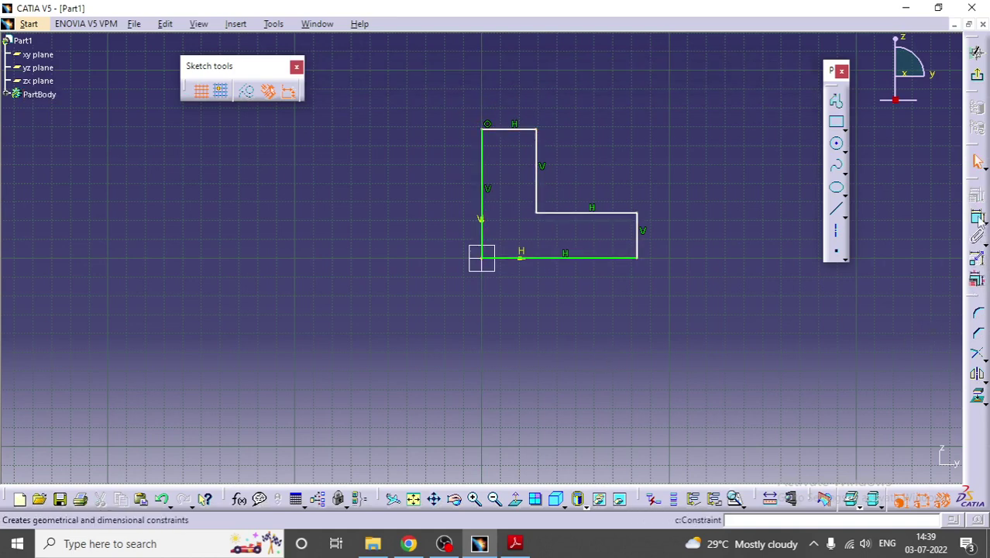
pyautogui.click(563, 265)
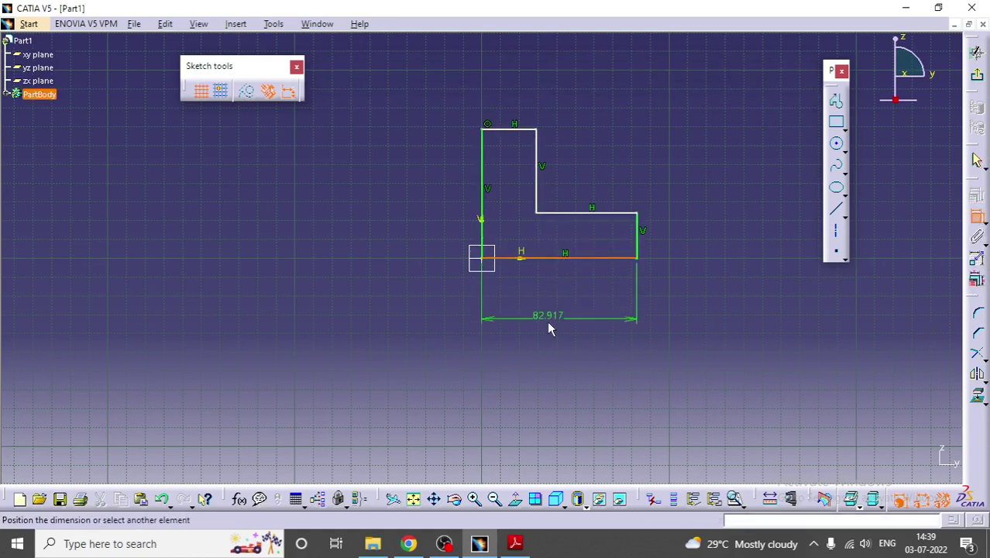
pyautogui.click(547, 321)
pyautogui.click(639, 240)
pyautogui.click(730, 229)
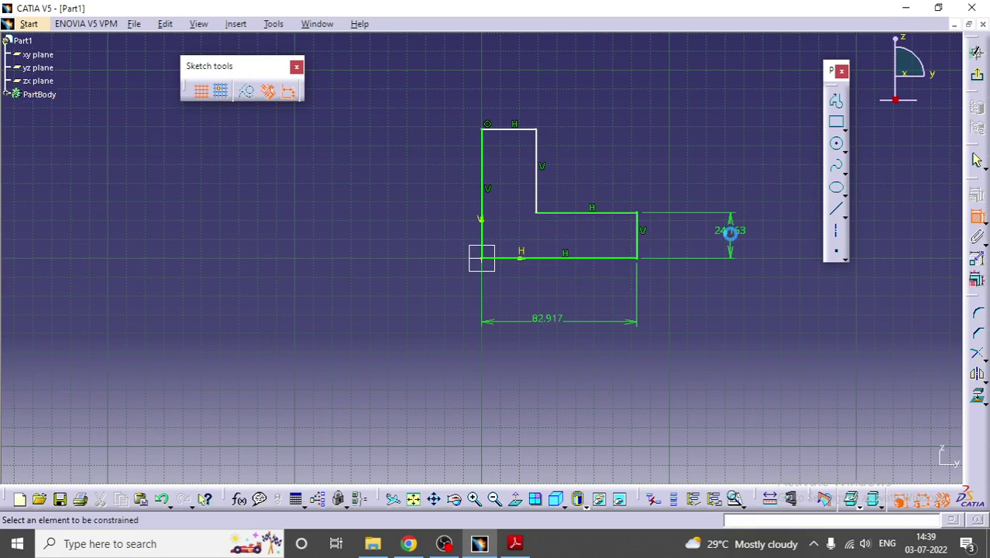
pyautogui.click(509, 130)
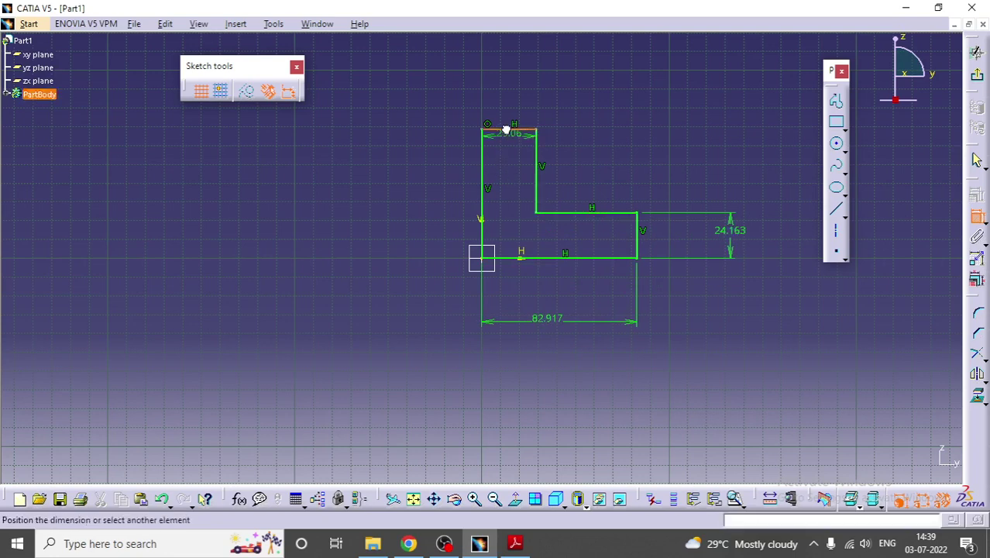
pyautogui.click(512, 87)
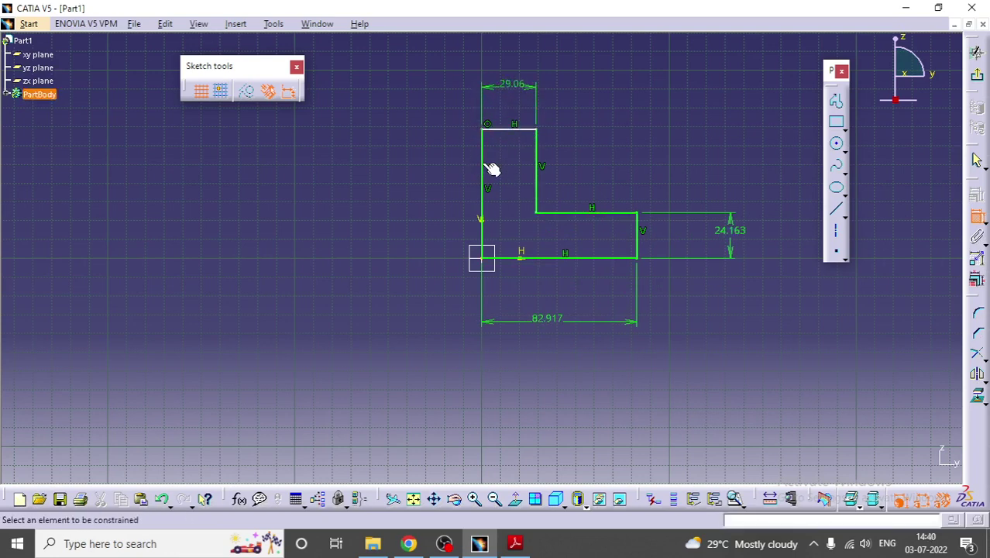
pyautogui.click(486, 166)
pyautogui.click(409, 175)
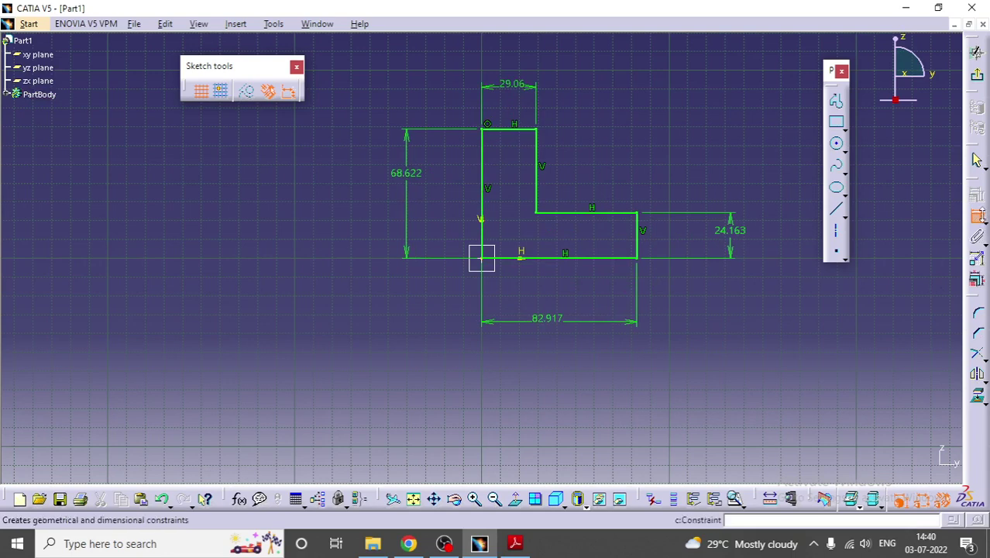
pyautogui.click(977, 216)
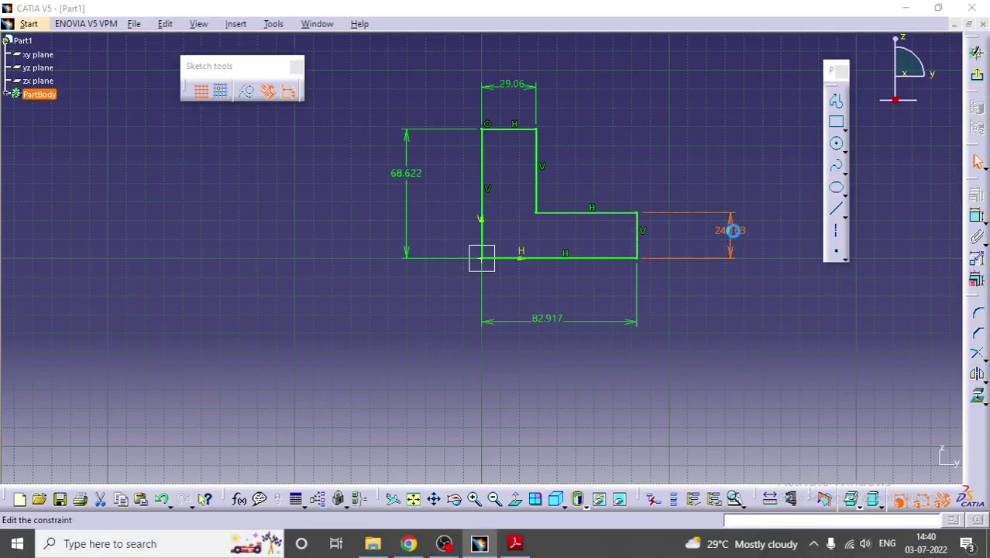
# - Set the right step height and top leg width dimensions to 20
pyautogui.write('20')
pyautogui.press('Return')
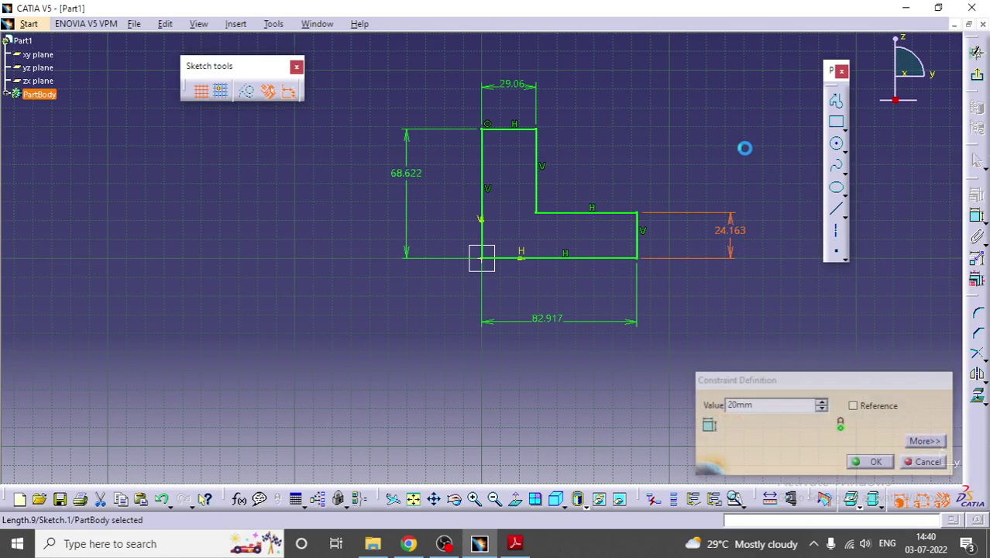
pyautogui.doubleClick(524, 87)
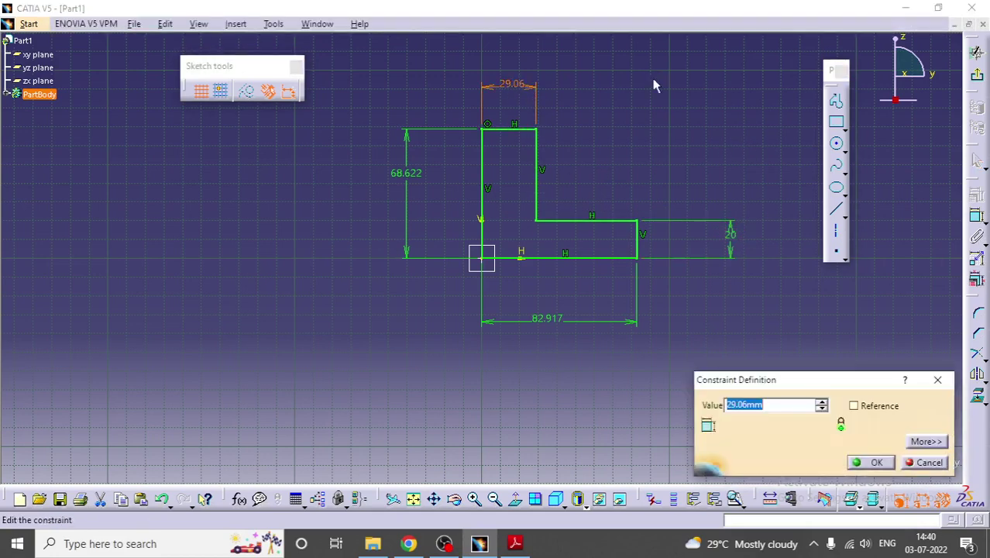
pyautogui.write('20')
pyautogui.press('Return')
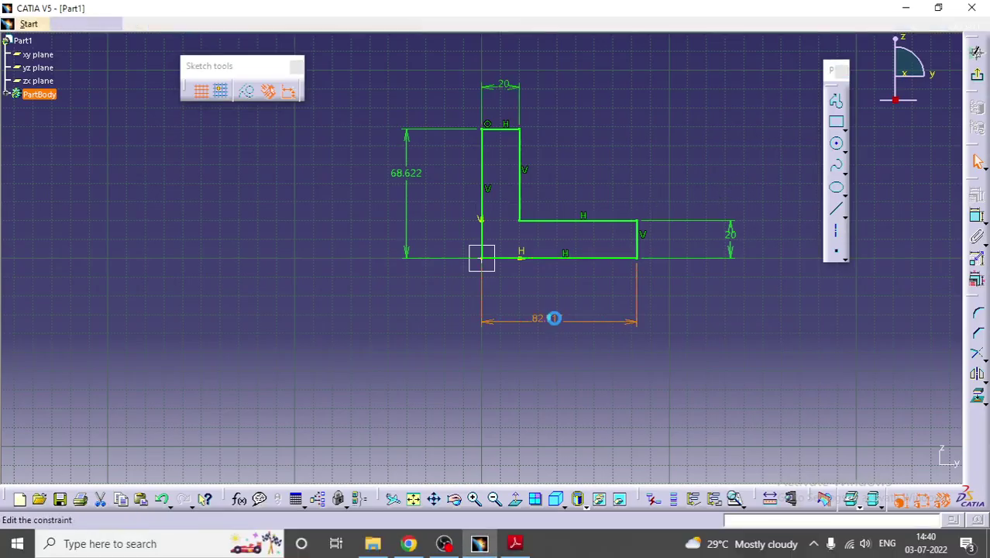
# - Set the overall bottom width and overall height dimensions to 60
pyautogui.write('60')
pyautogui.press('Return')
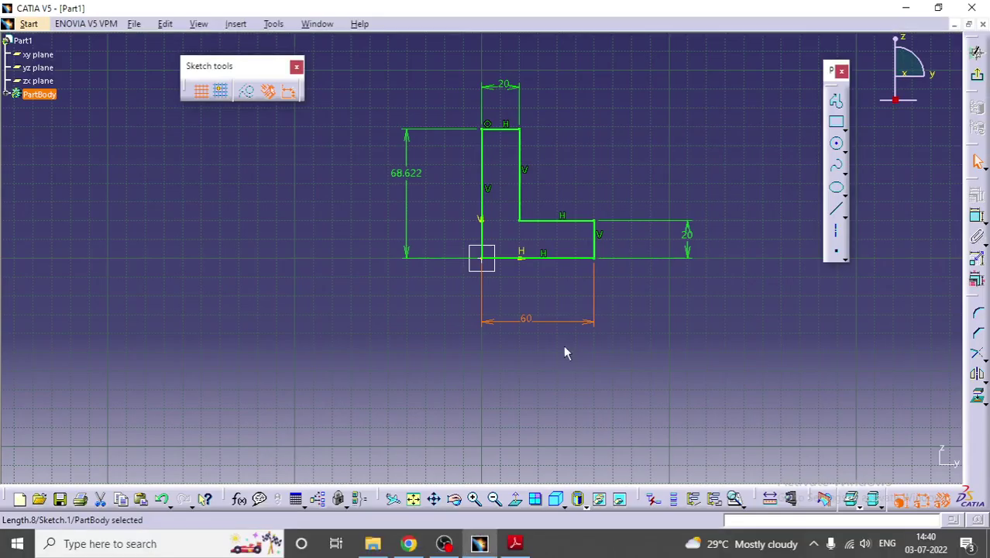
pyautogui.doubleClick(411, 176)
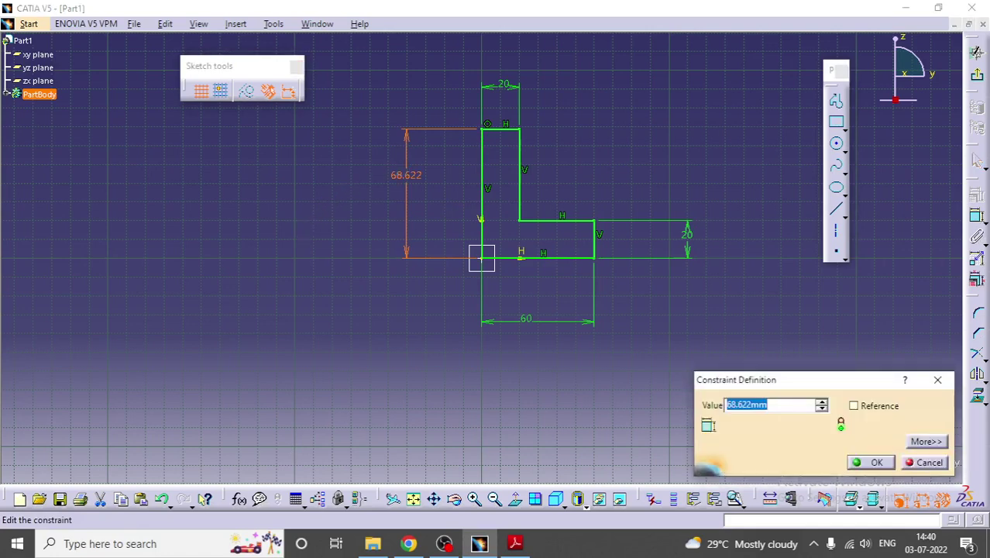
pyautogui.write('60')
pyautogui.press('Return')
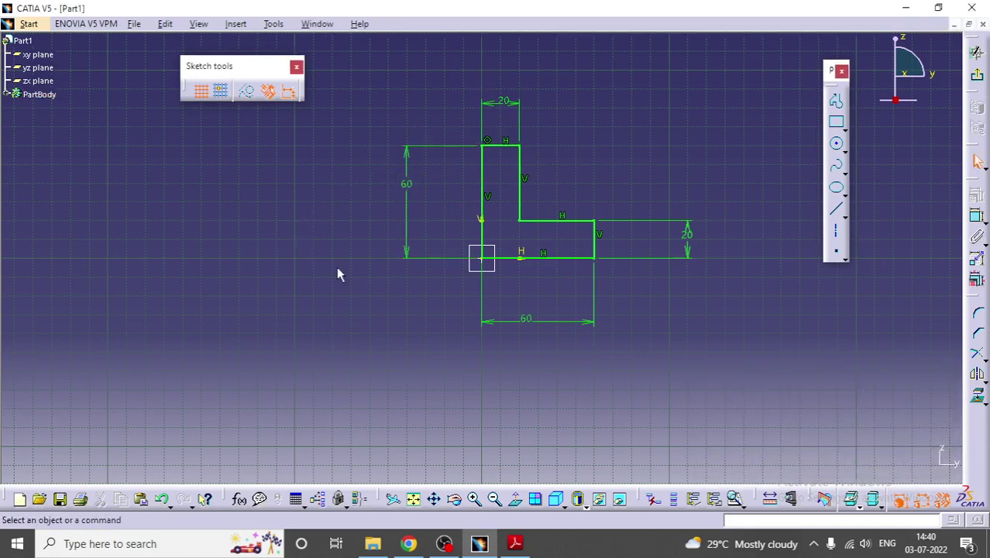
pyautogui.hotkey('alt', 'Tab')
# - Exit the sketch and pad the L profile 60 mm deep into a solid block
pyautogui.click(977, 52)
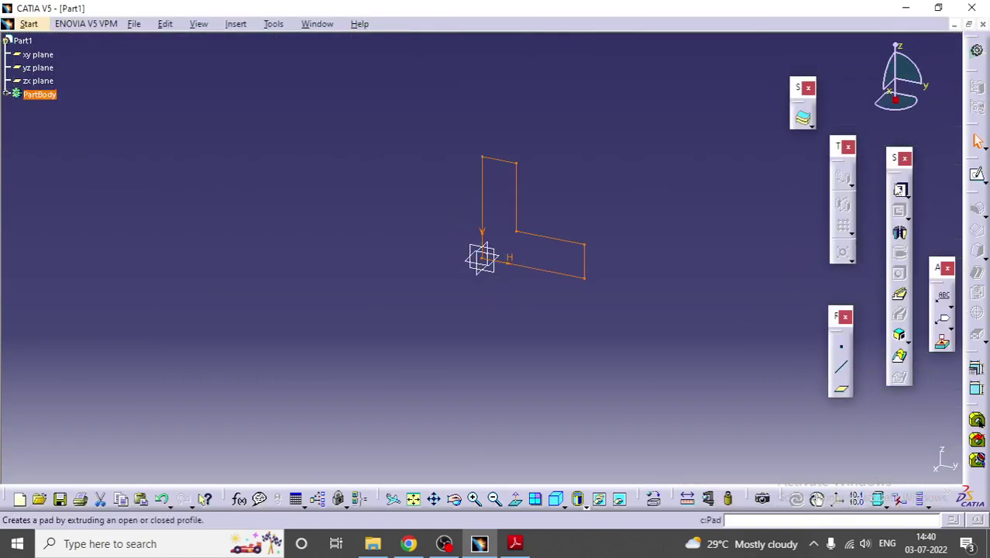
pyautogui.click(900, 190)
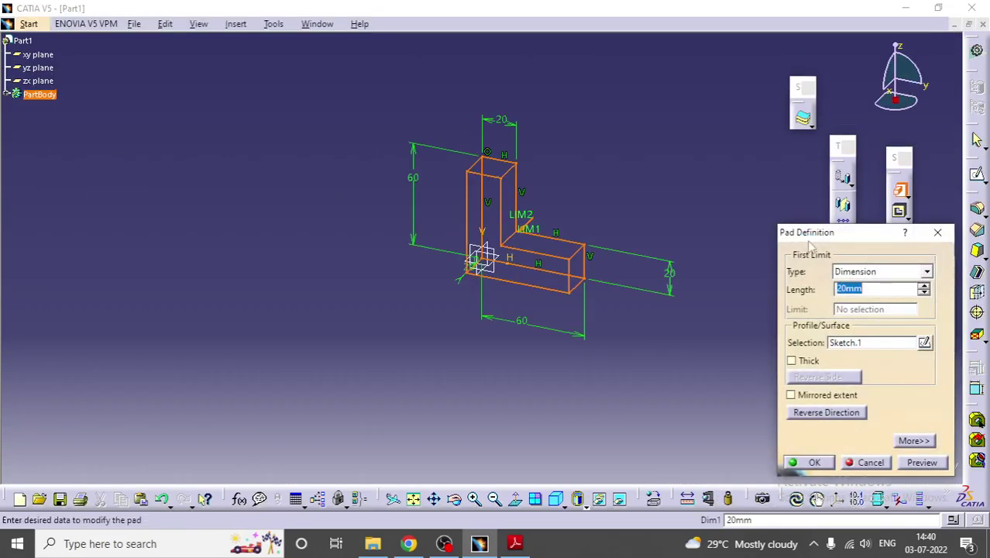
pyautogui.write('6')
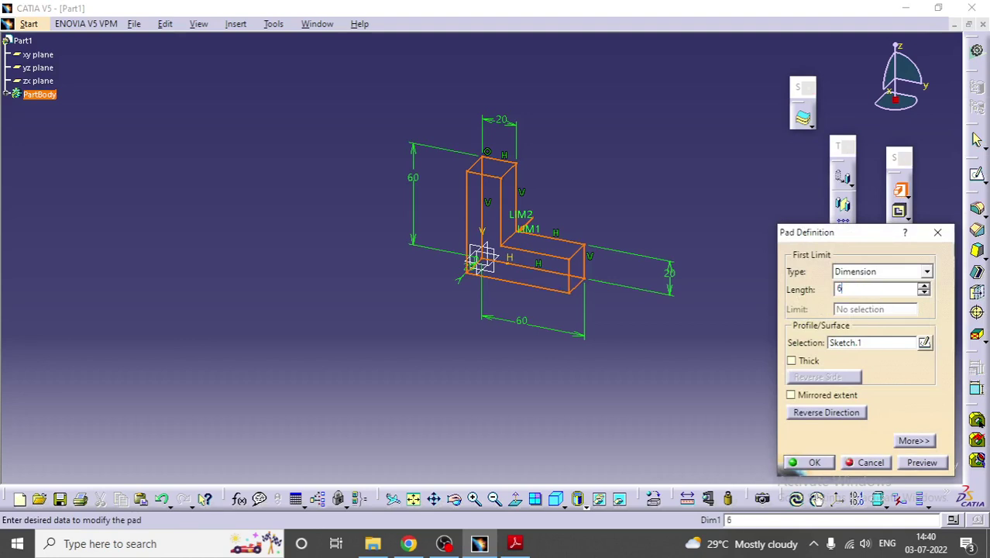
pyautogui.write('0')
pyautogui.click(814, 462)
pyautogui.moveTo(630, 347); pyautogui.dragTo(607, 369, button='middle')
pyautogui.hotkey('alt', 'Tab')
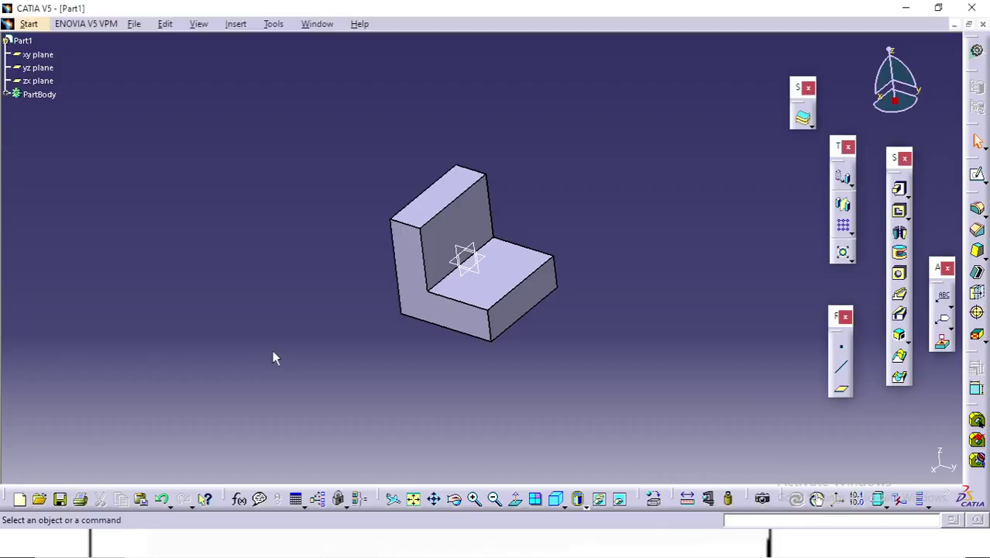
# - Create Plane.1 offset 20 mm from the bracket's front face, flipped to the other side
pyautogui.click(442, 314)
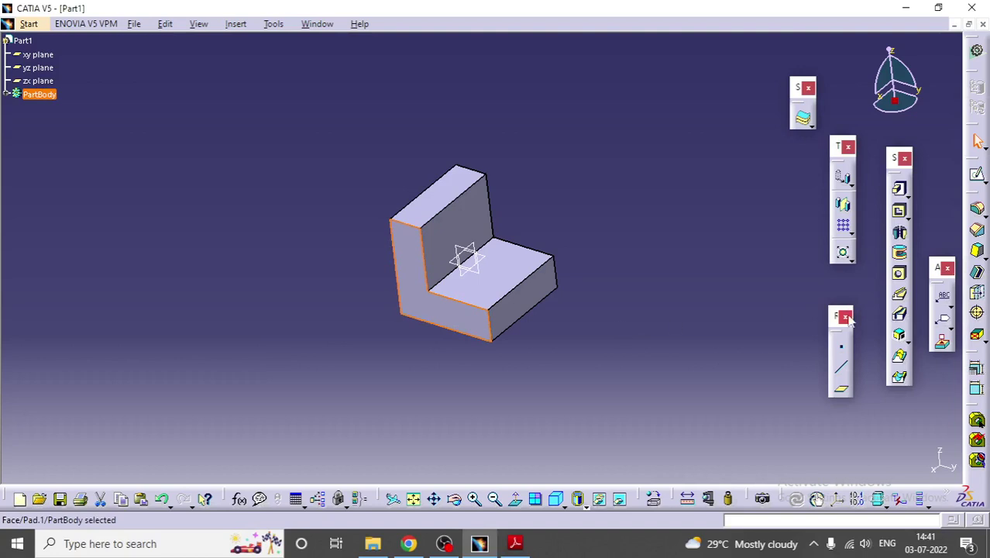
pyautogui.click(841, 389)
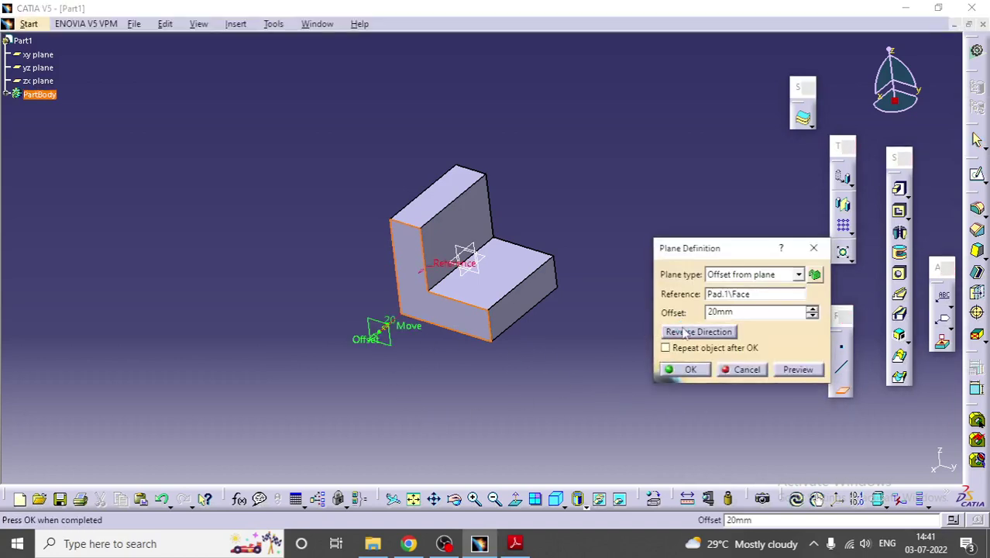
pyautogui.click(685, 332)
pyautogui.moveTo(563, 345); pyautogui.dragTo(496, 341, button='middle')
pyautogui.click(692, 369)
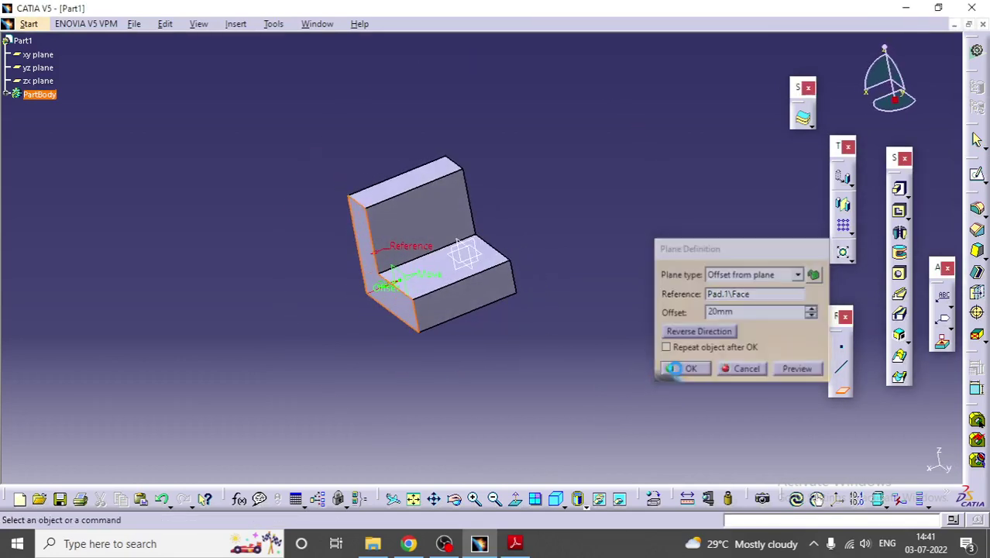
# - Open a new sketch on Plane.1
pyautogui.click(403, 275)
pyautogui.click(978, 177)
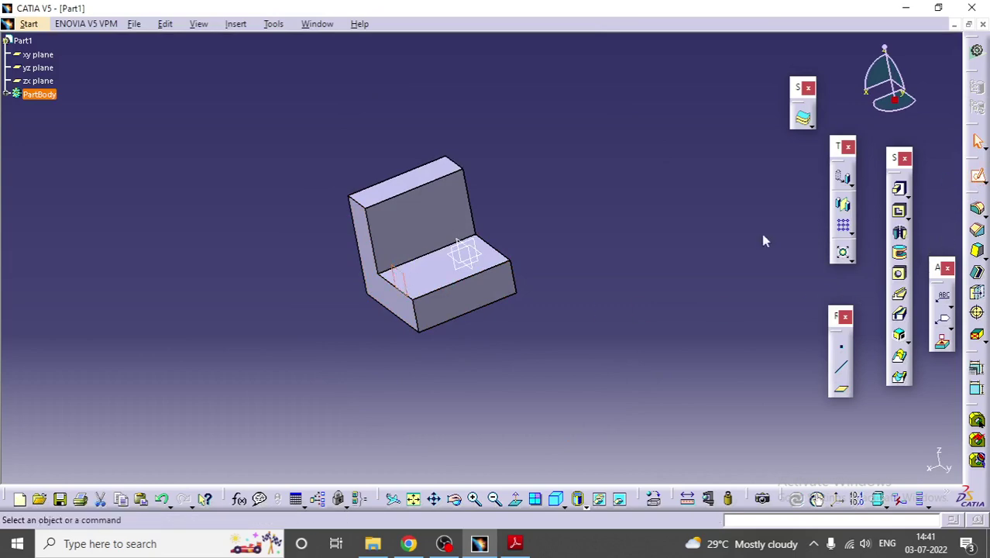
pyautogui.moveTo(669, 325)
pyautogui.mouseDown(button='middle')
pyautogui.moveTo(480, 270)
pyautogui.moveTo(599, 278)
pyautogui.moveTo(754, 258)
pyautogui.mouseUp(button='middle')
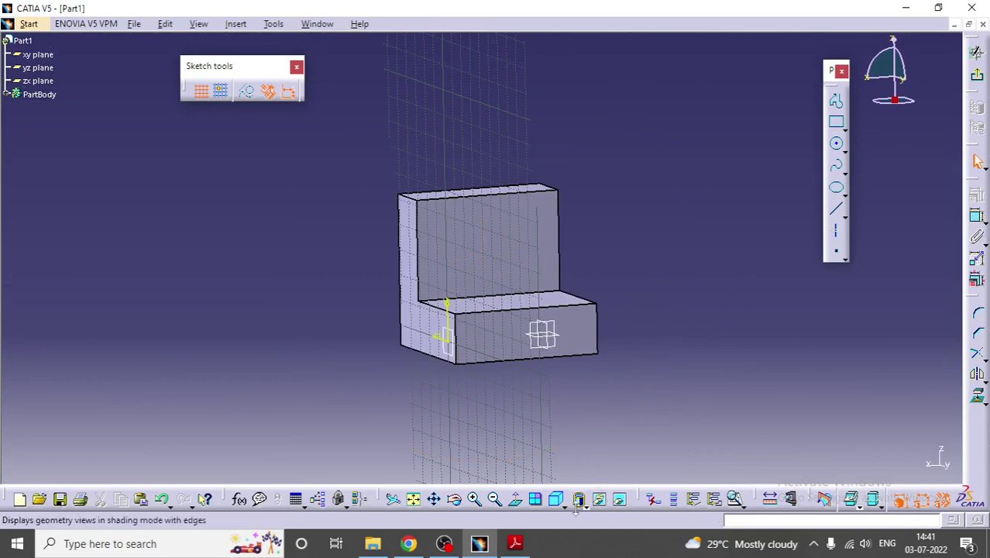
# - Project the two inner L edges and close the triangle with a diagonal line, then exit the sketch
pyautogui.click(515, 501)
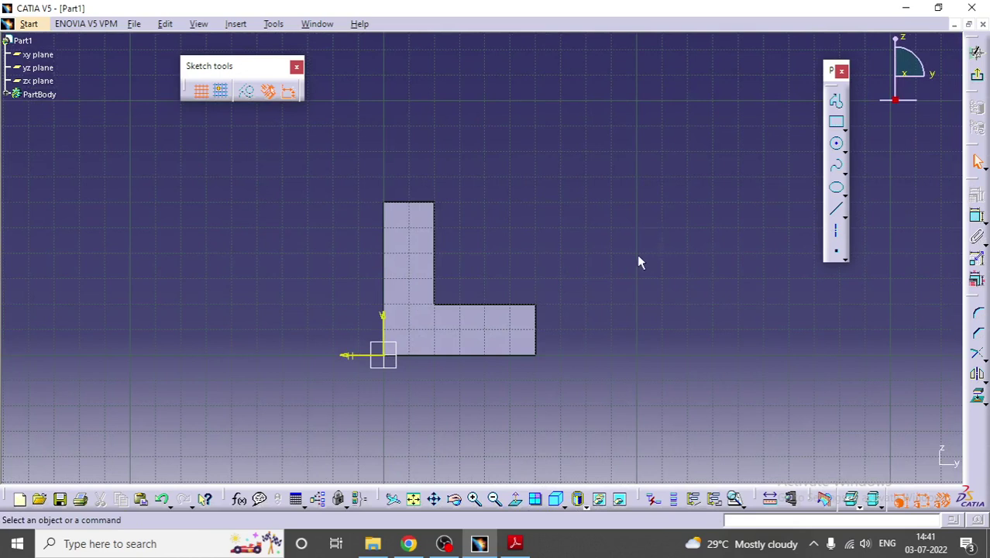
pyautogui.keyDown('ctrl'); pyautogui.click(440, 256); pyautogui.keyUp('ctrl')
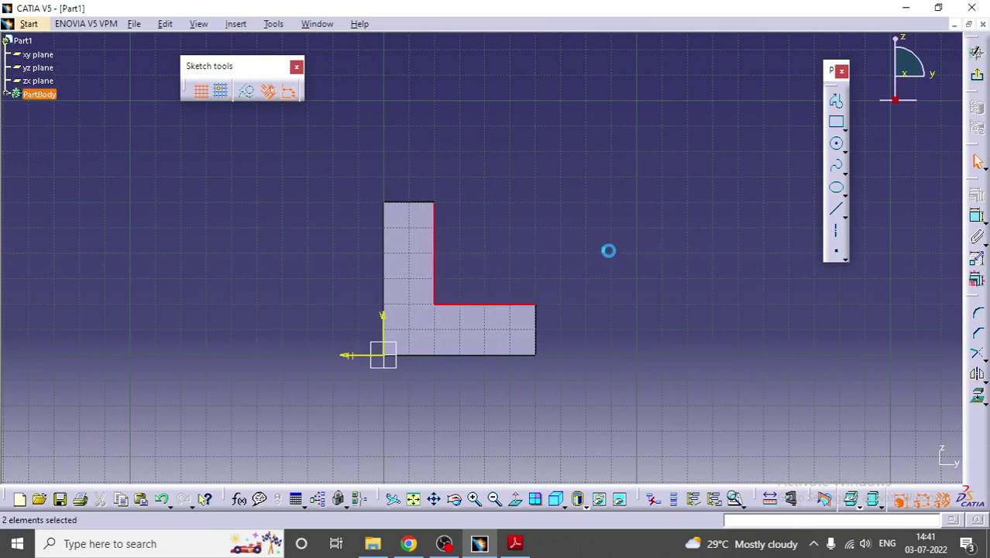
pyautogui.click(977, 396)
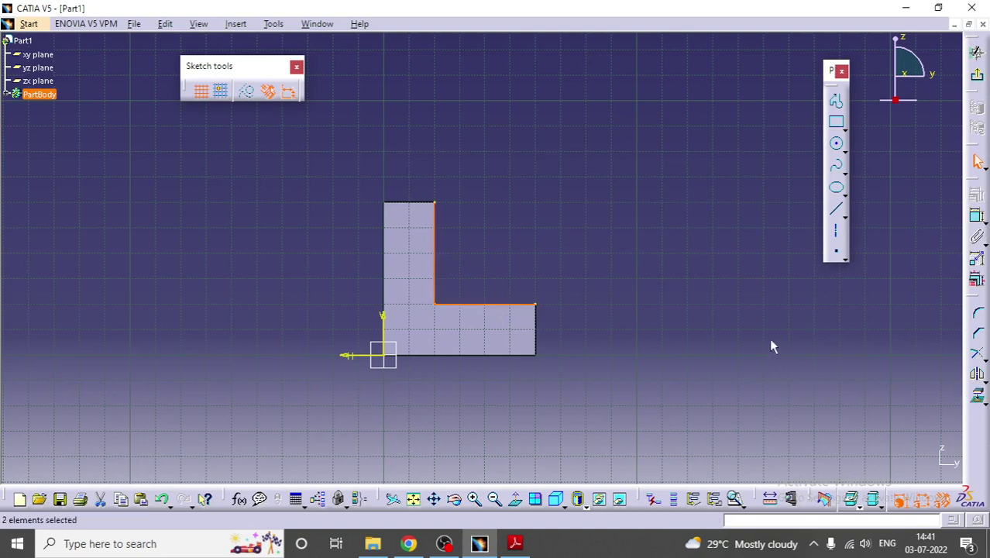
pyautogui.click(837, 209)
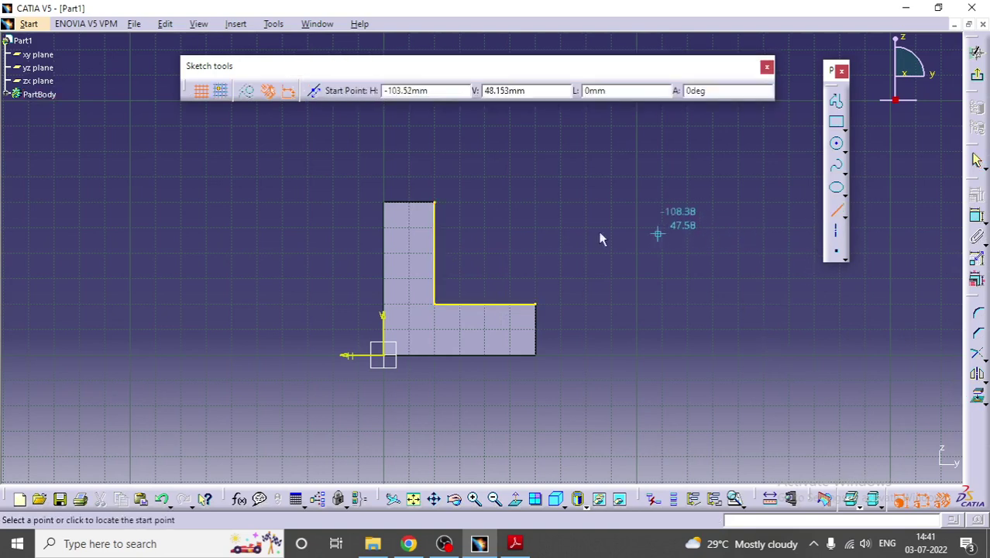
pyautogui.click(437, 204)
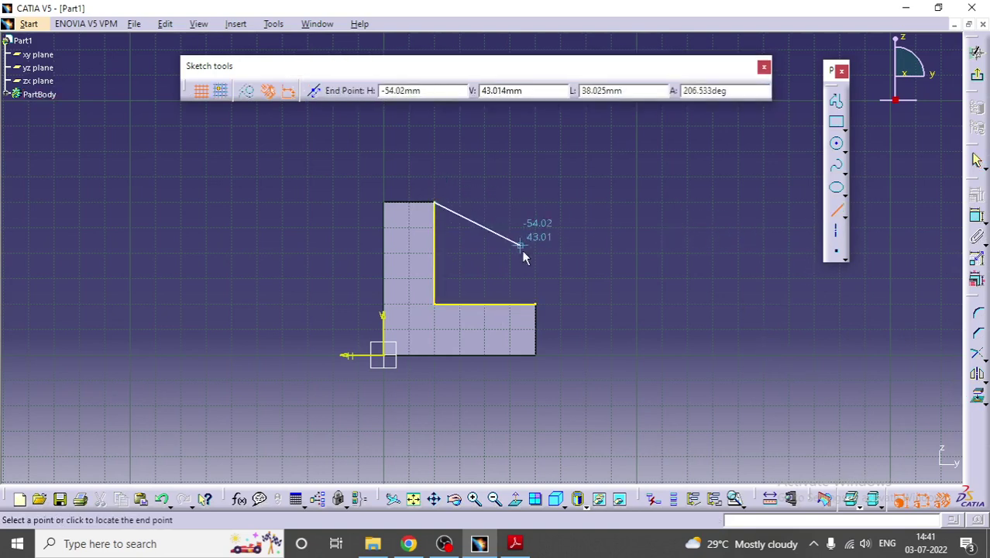
pyautogui.click(535, 303)
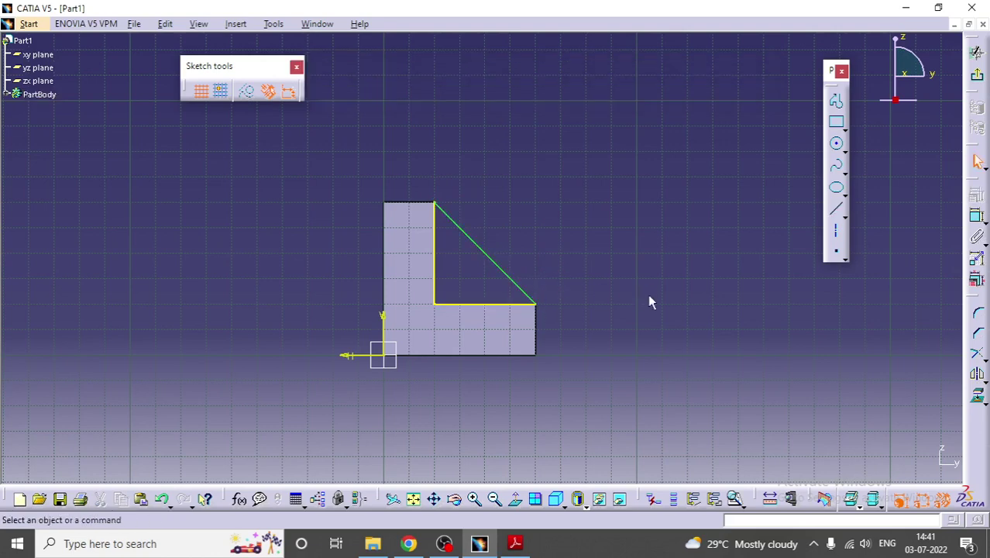
pyautogui.click(977, 52)
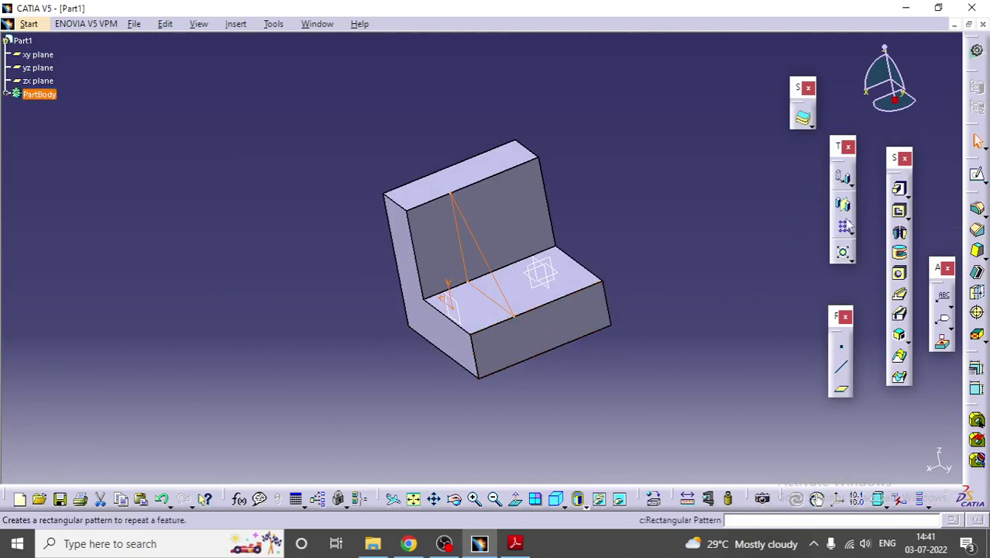
# - Pad Sketch.2 20 mm to form the triangular rib in the bracket's inner corner
pyautogui.click(899, 188)
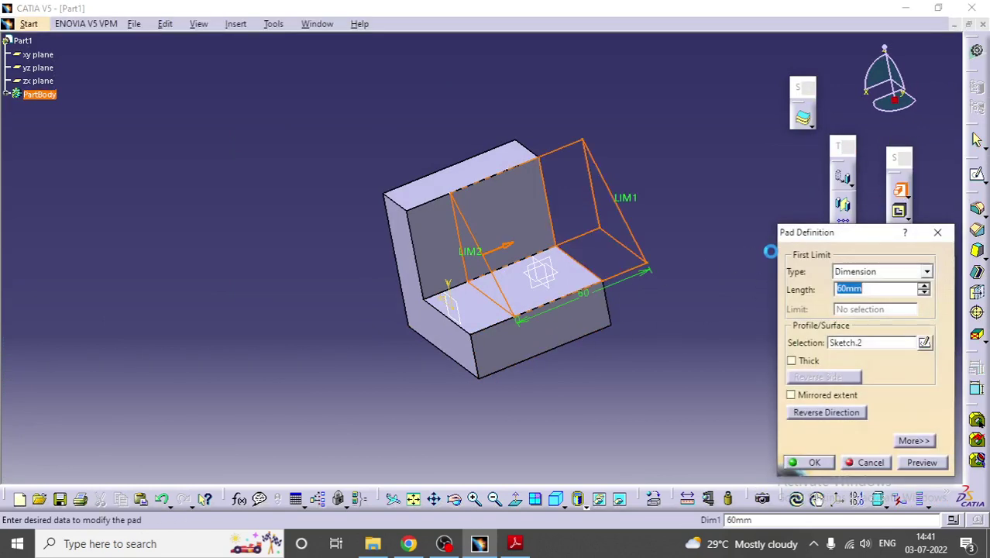
pyautogui.write('20')
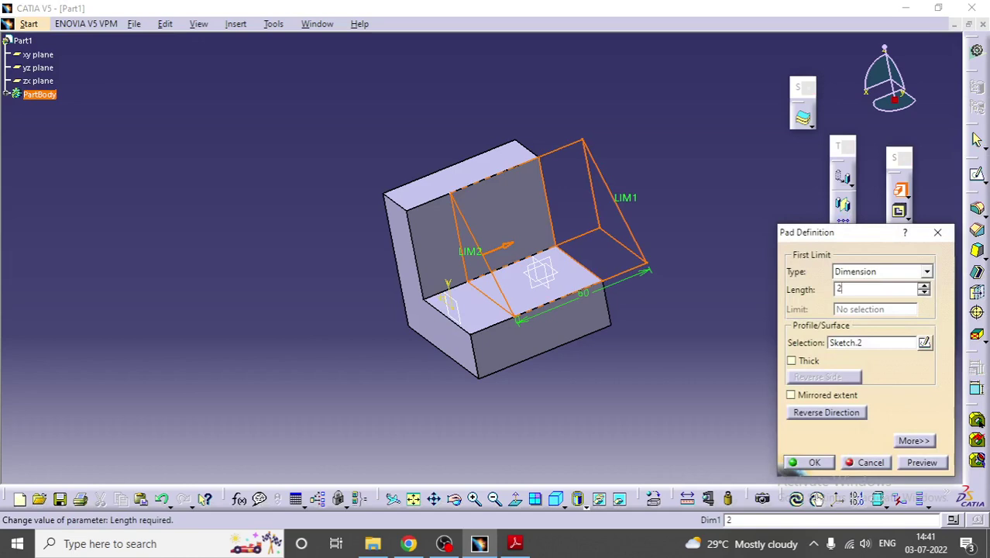
pyautogui.click(764, 430)
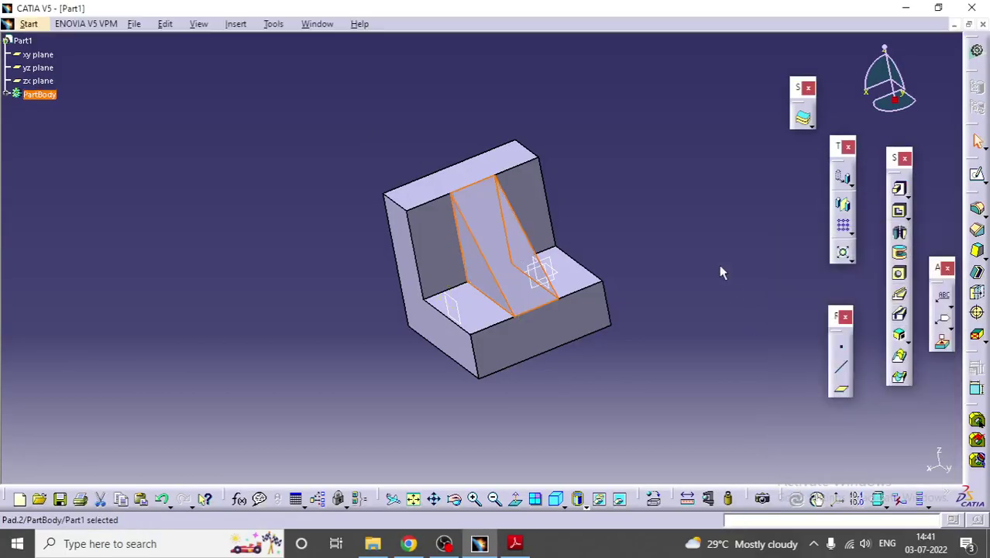
pyautogui.moveTo(696, 342); pyautogui.dragTo(420, 348, button='middle')
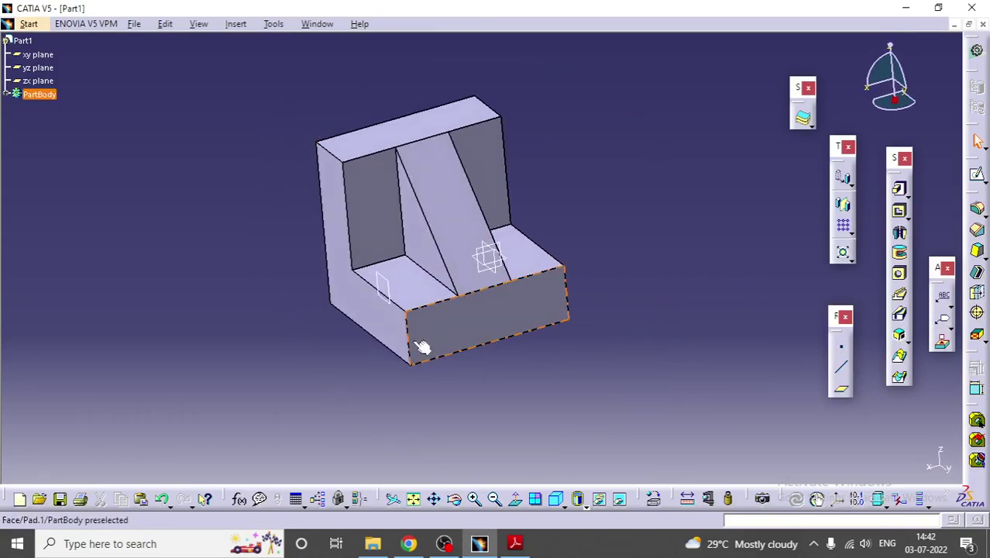
# - Switch to Drafting and accept the default layout, creating Drawing1 with an empty A0 ISO sheet
pyautogui.click(28, 24)
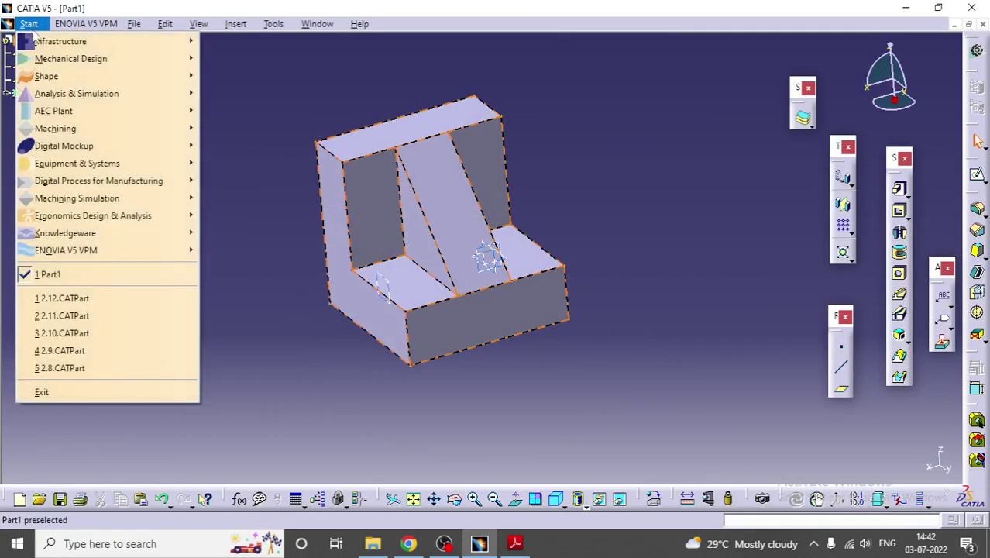
pyautogui.moveTo(39, 76)
pyautogui.click(232, 198)
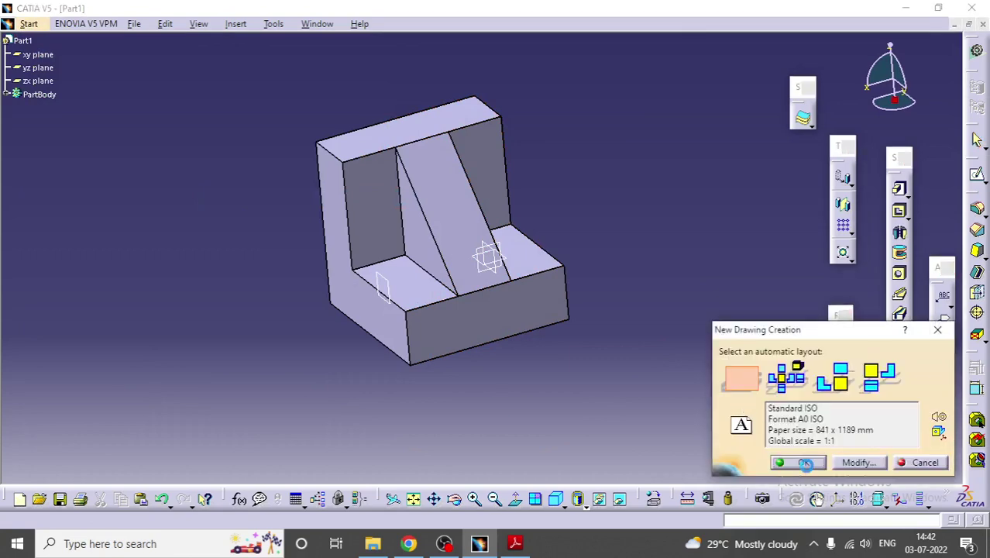
pyautogui.click(806, 463)
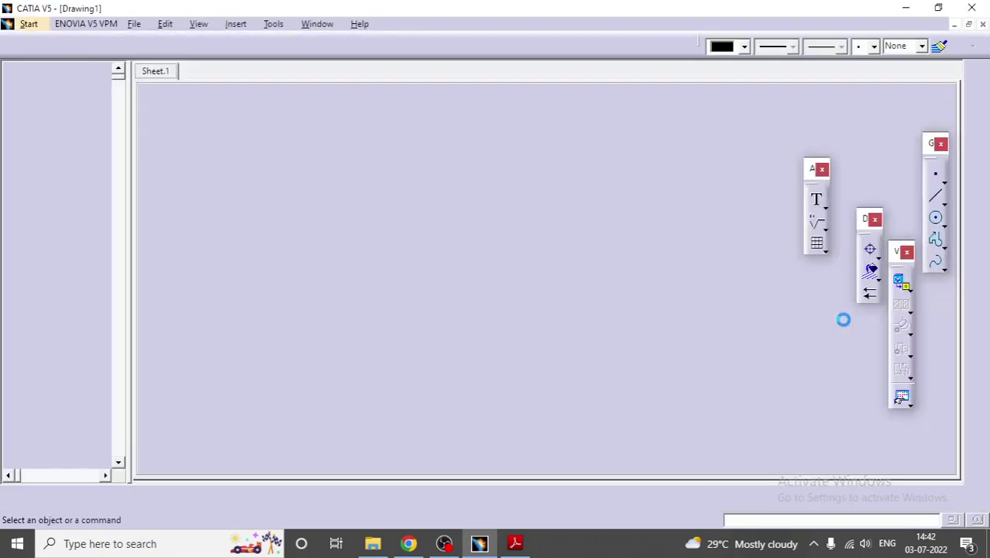
# - Start a front view from the bracket's side face, then discard that preview
pyautogui.click(899, 281)
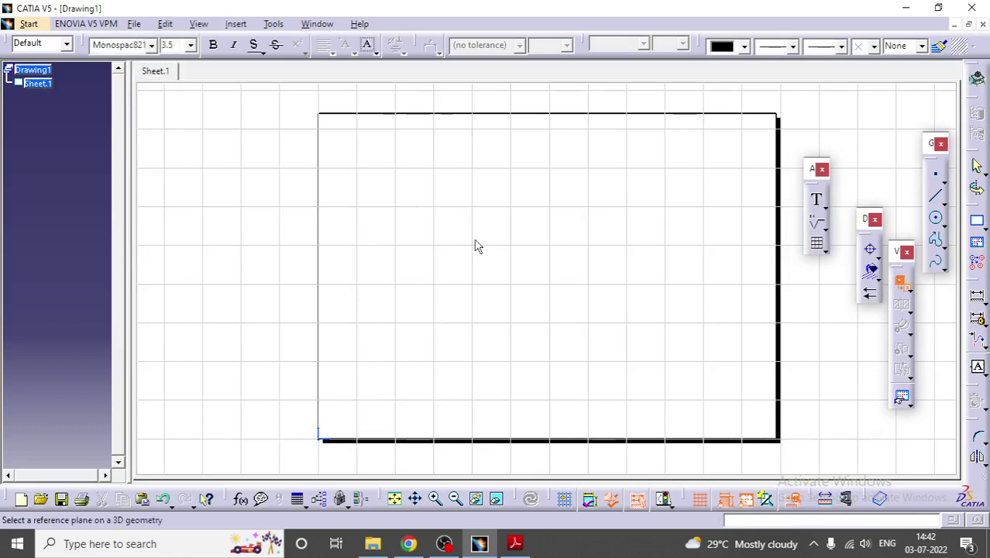
pyautogui.click(318, 24)
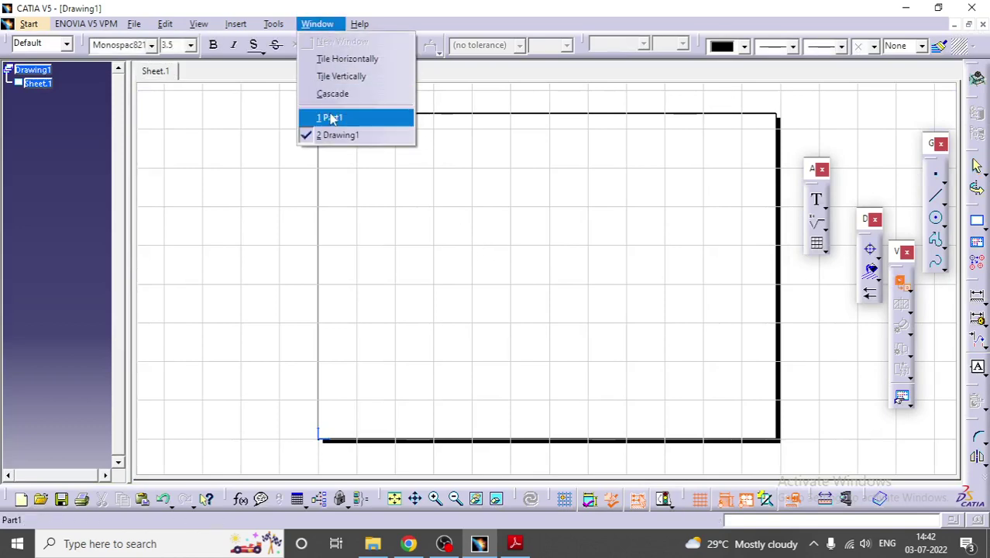
pyautogui.click(332, 118)
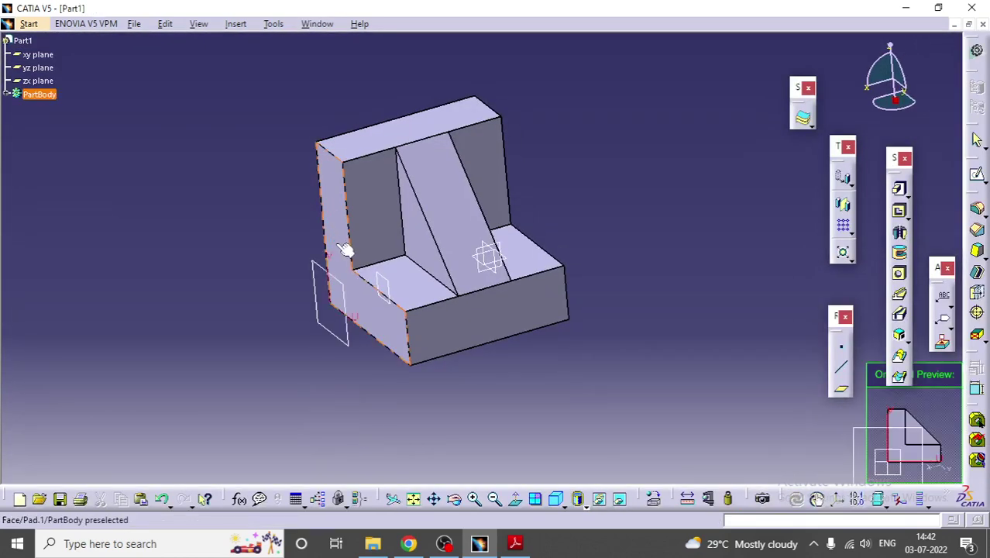
pyautogui.click(345, 250)
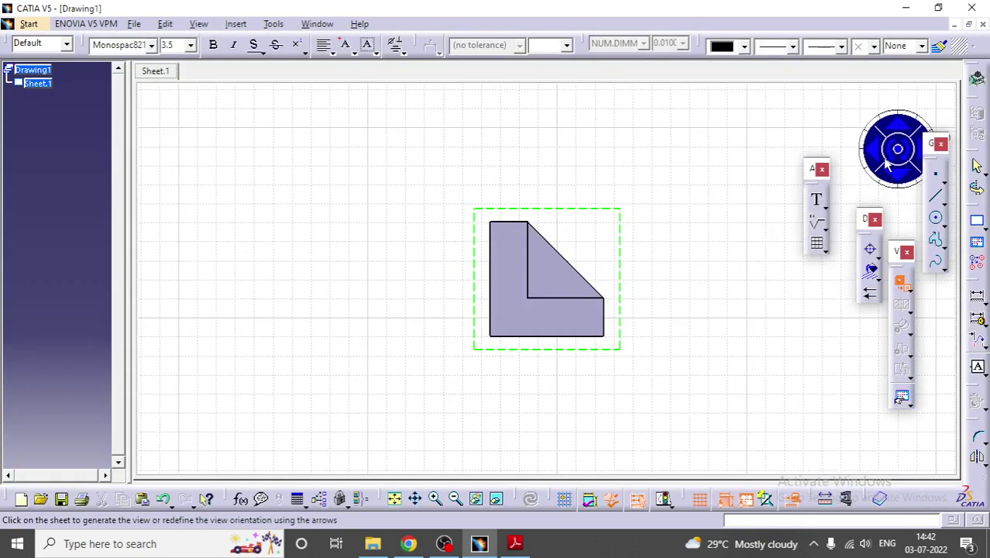
pyautogui.click(835, 186)
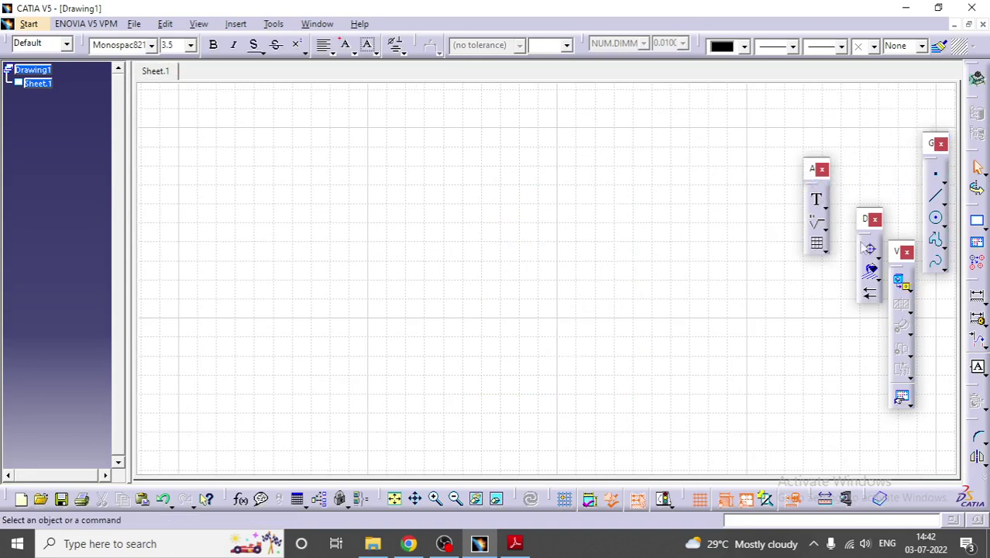
# - Create the front view from the bracket's front face, rotated 90°, and place it on the sheet
pyautogui.click(899, 282)
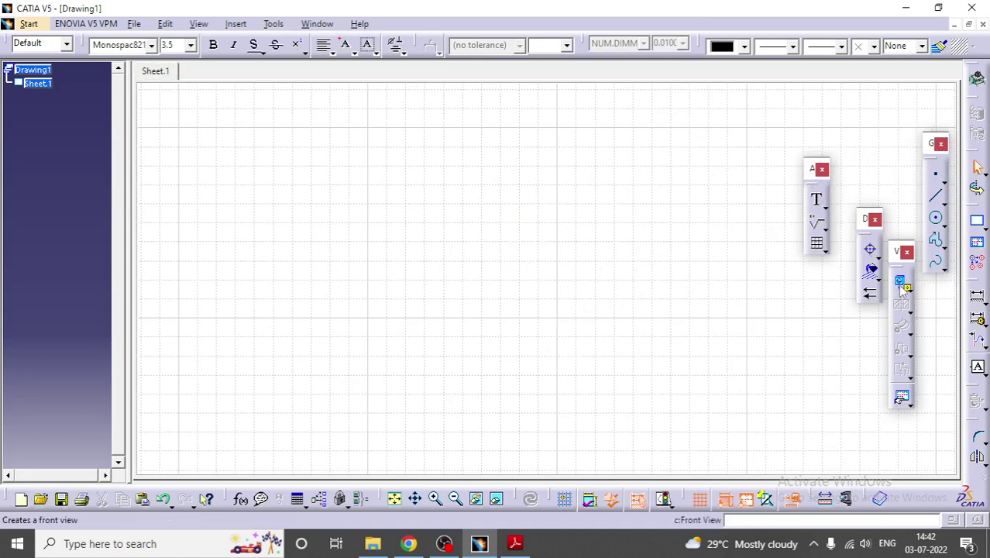
pyautogui.click(317, 24)
pyautogui.click(353, 118)
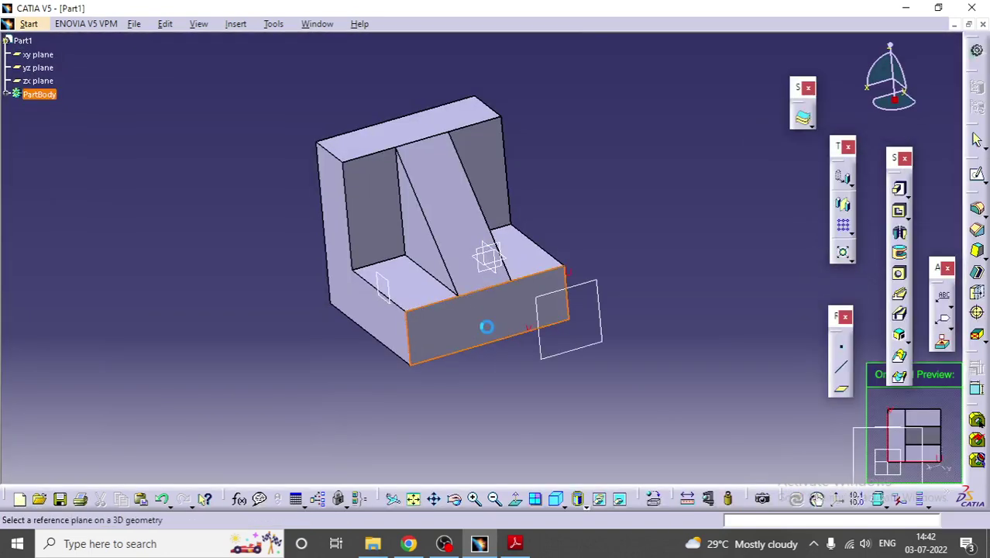
pyautogui.click(487, 347)
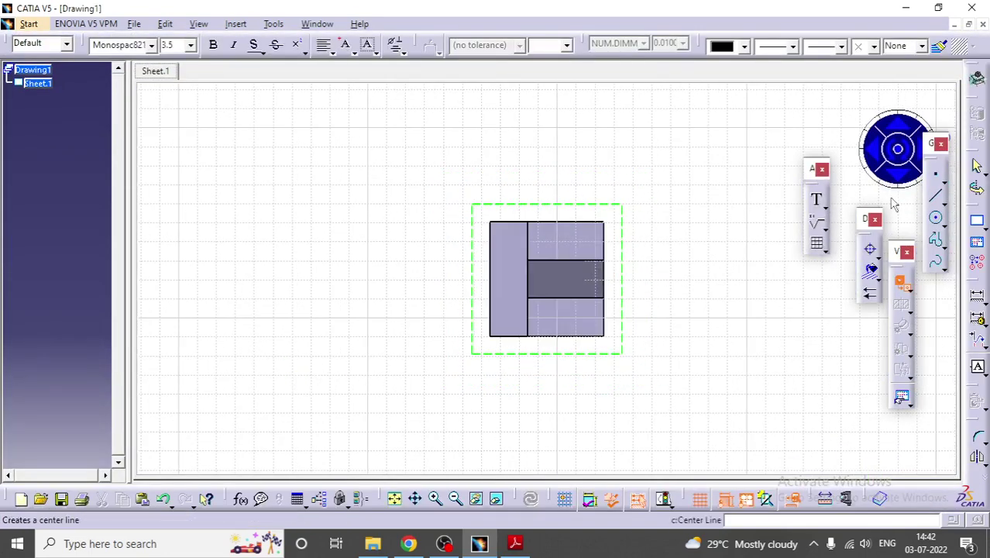
pyautogui.click(893, 158)
pyautogui.click(892, 158)
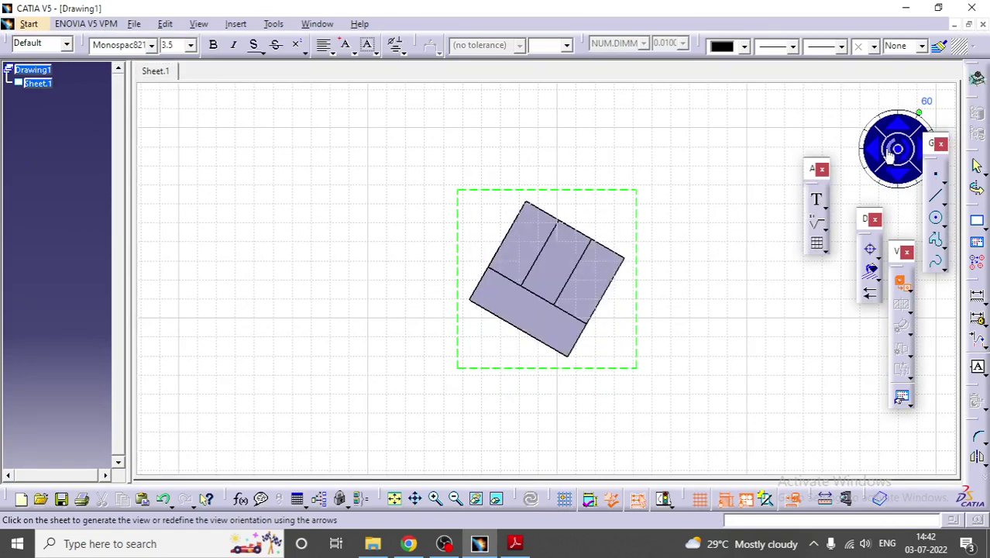
pyautogui.click(893, 156)
pyautogui.click(704, 293)
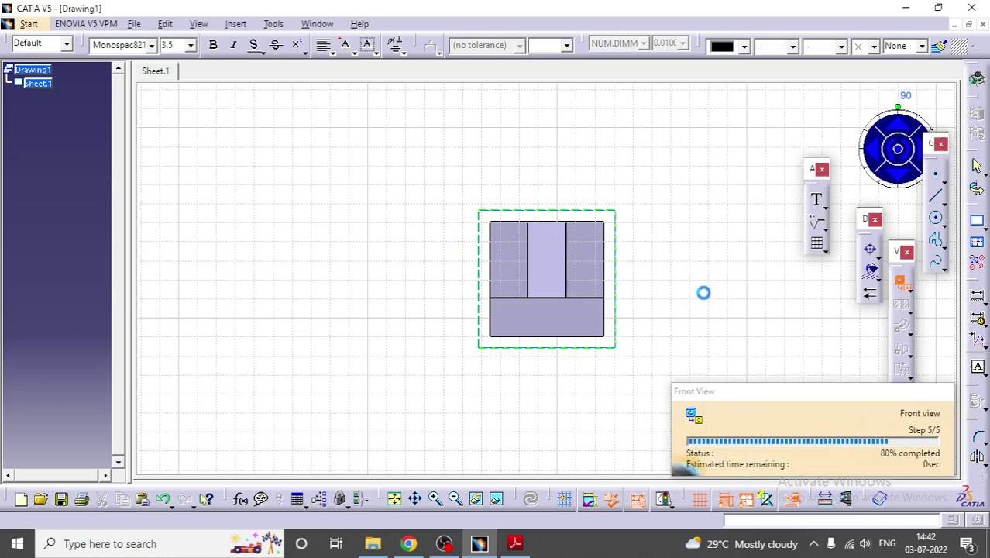
pyautogui.moveTo(704, 298); pyautogui.dragTo(509, 241, button='middle')
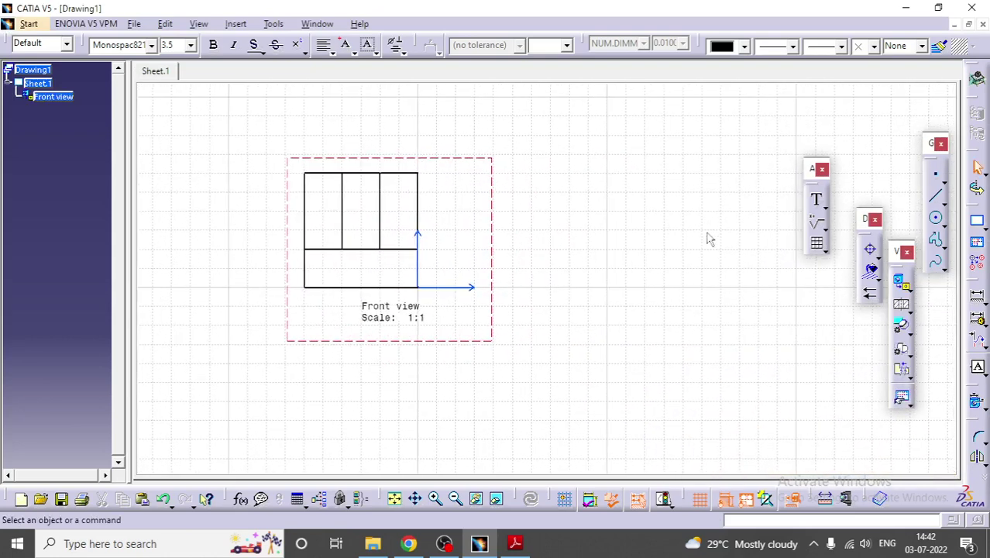
# - Place a 1:1 Left projection view right of the Front view, then return to Part1
pyautogui.click(911, 287)
pyautogui.click(911, 300)
pyautogui.click(590, 233)
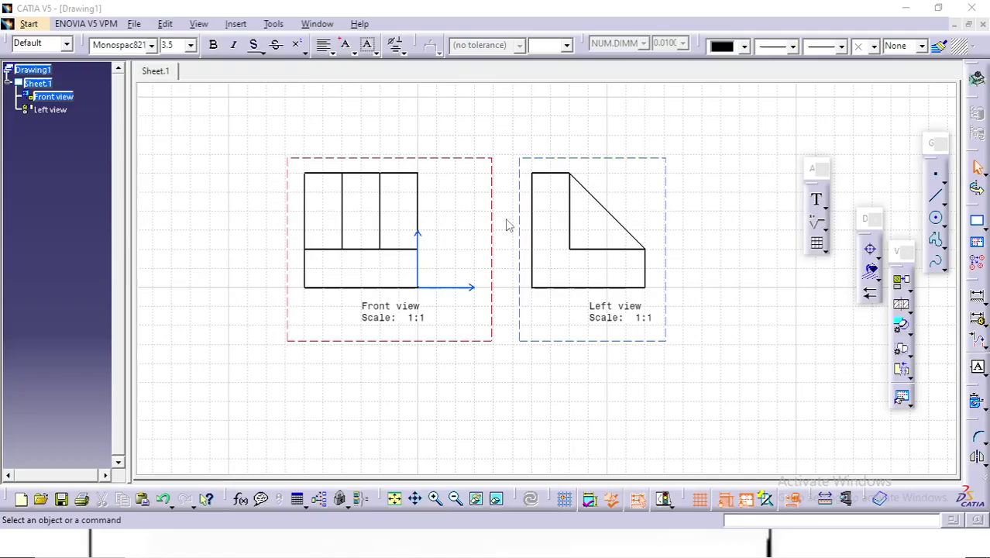
pyautogui.click(316, 24)
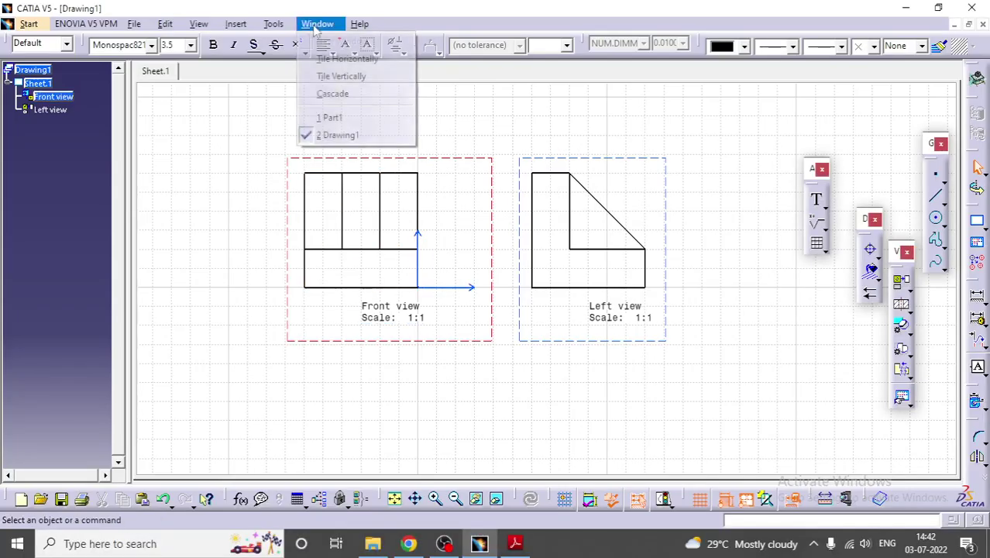
pyautogui.click(330, 117)
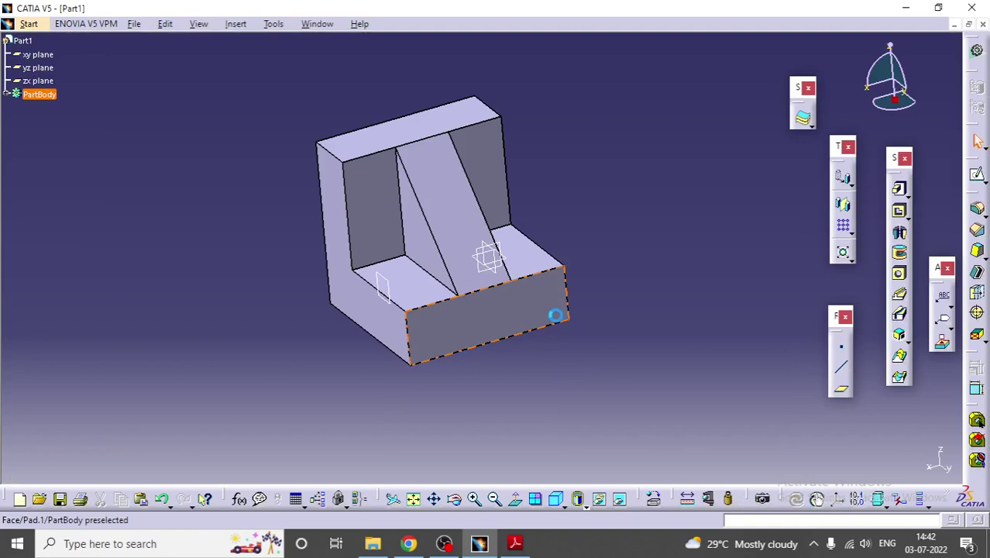